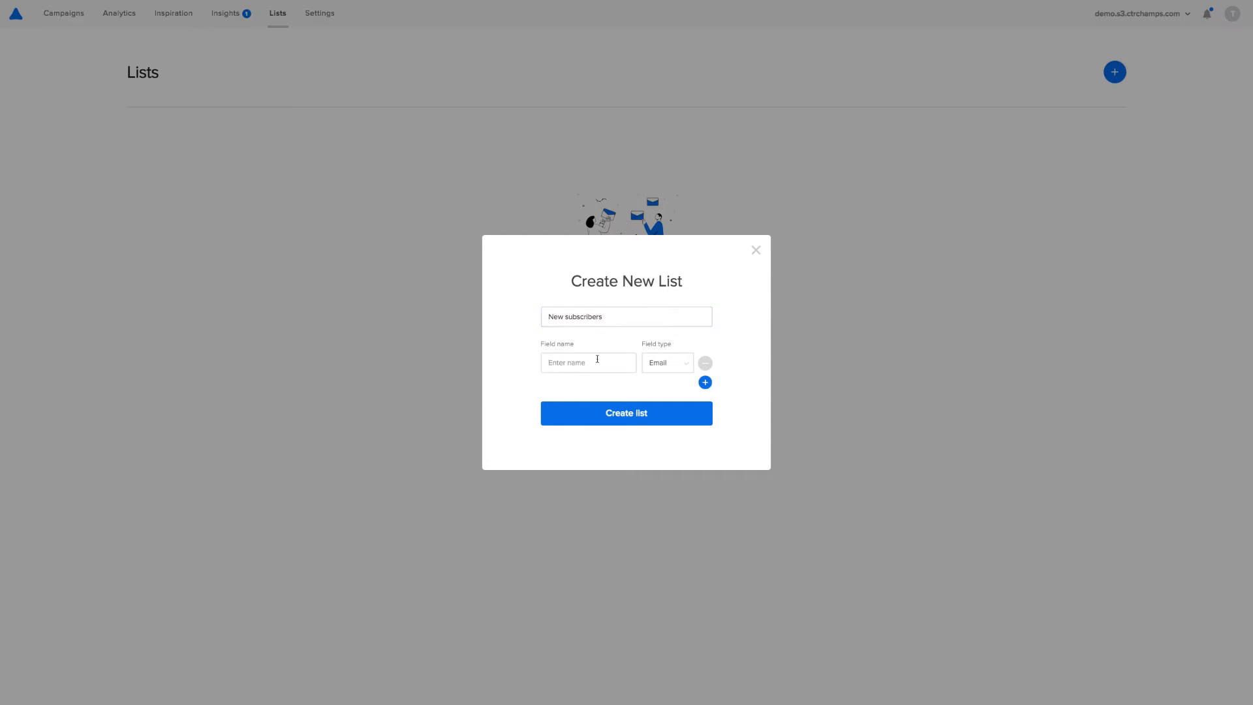
Define a Name field of type Text and an Email field of type Email for the New subscribers list.
type("Name")
left_click(662, 366)
left_click(657, 393)
left_click(704, 383)
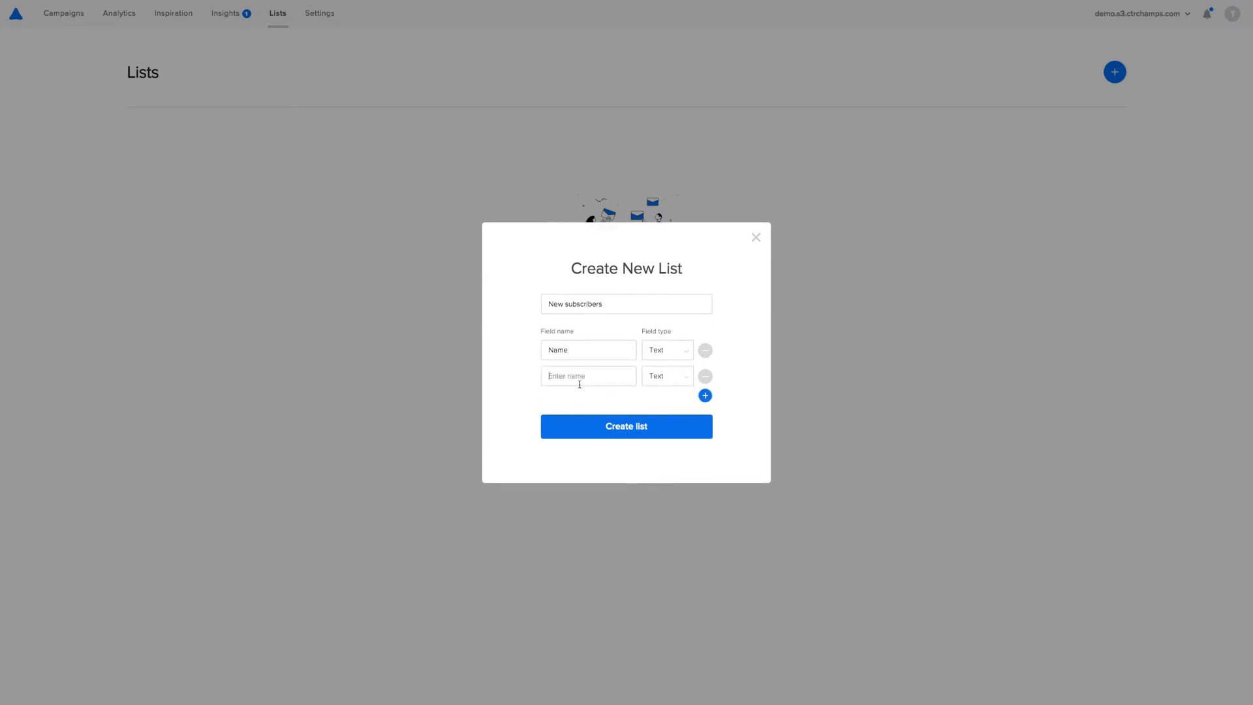
type("Email")
left_click(662, 376)
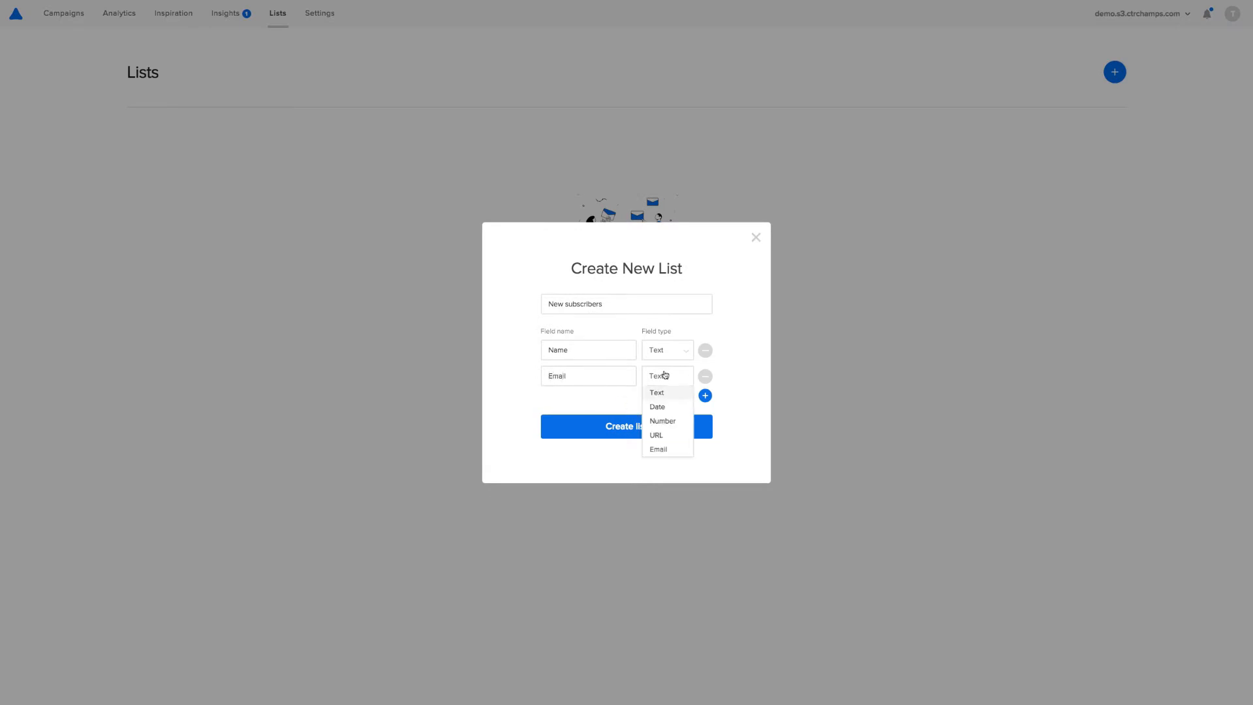
left_click(664, 449)
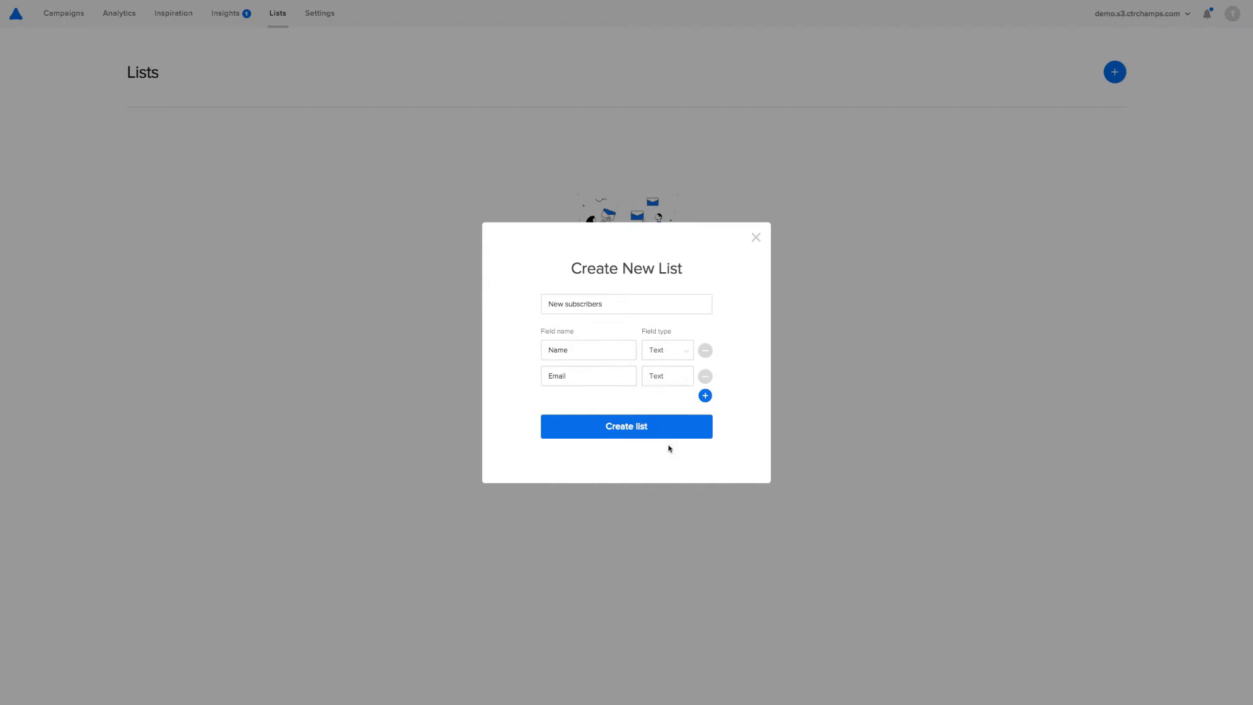
Add a Phone field of type Number and create the New subscribers list.
left_click(705, 397)
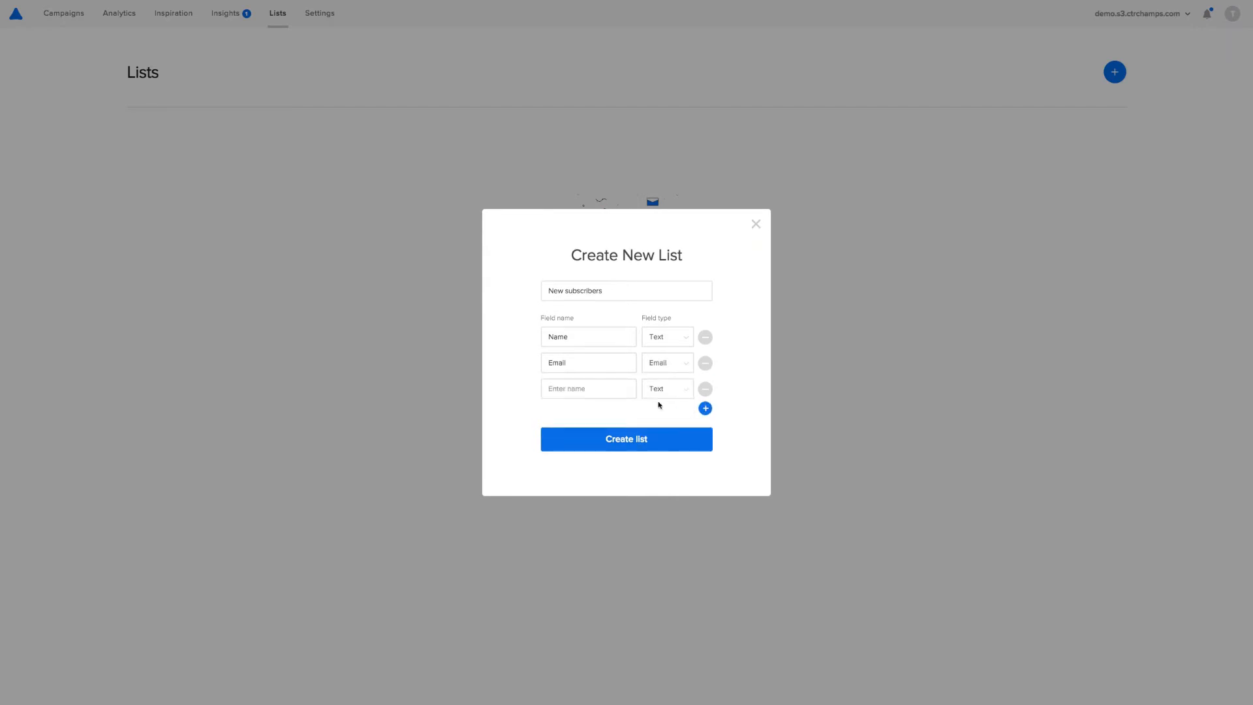
left_click(575, 390)
type("Phone")
left_click(667, 390)
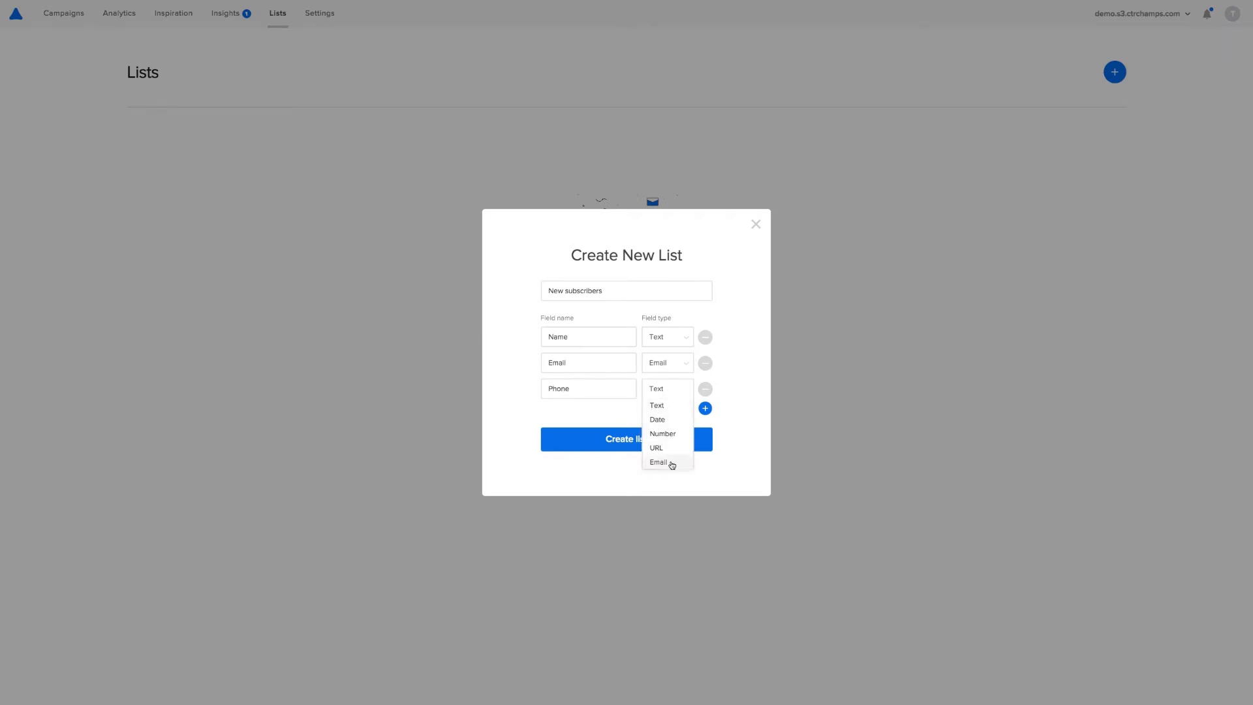
left_click(670, 435)
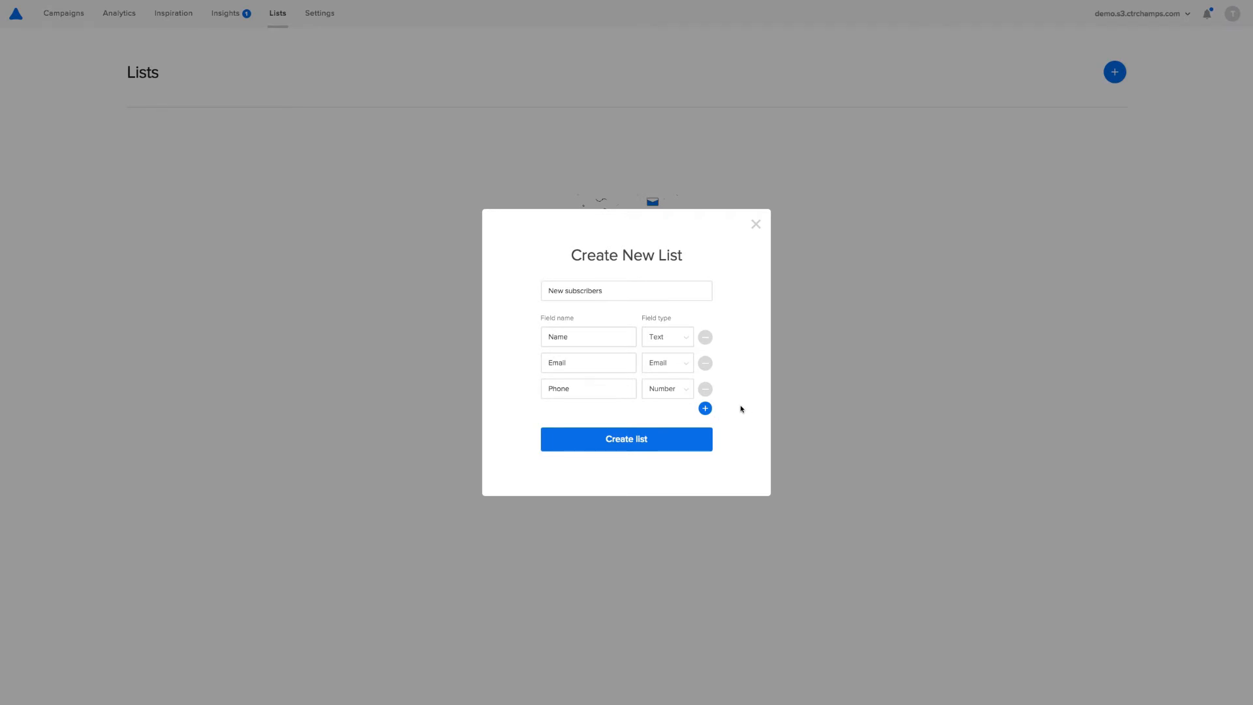
left_click(629, 442)
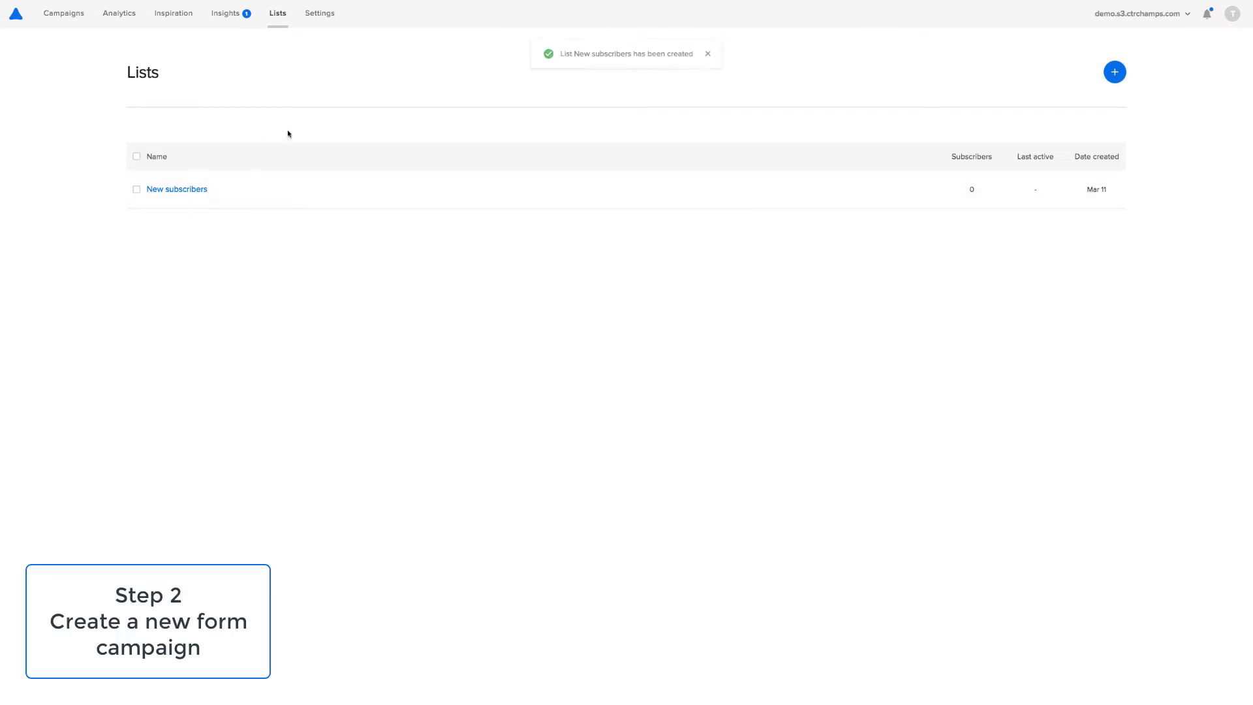
Start a new campaign named MyForm.
left_click(55, 17)
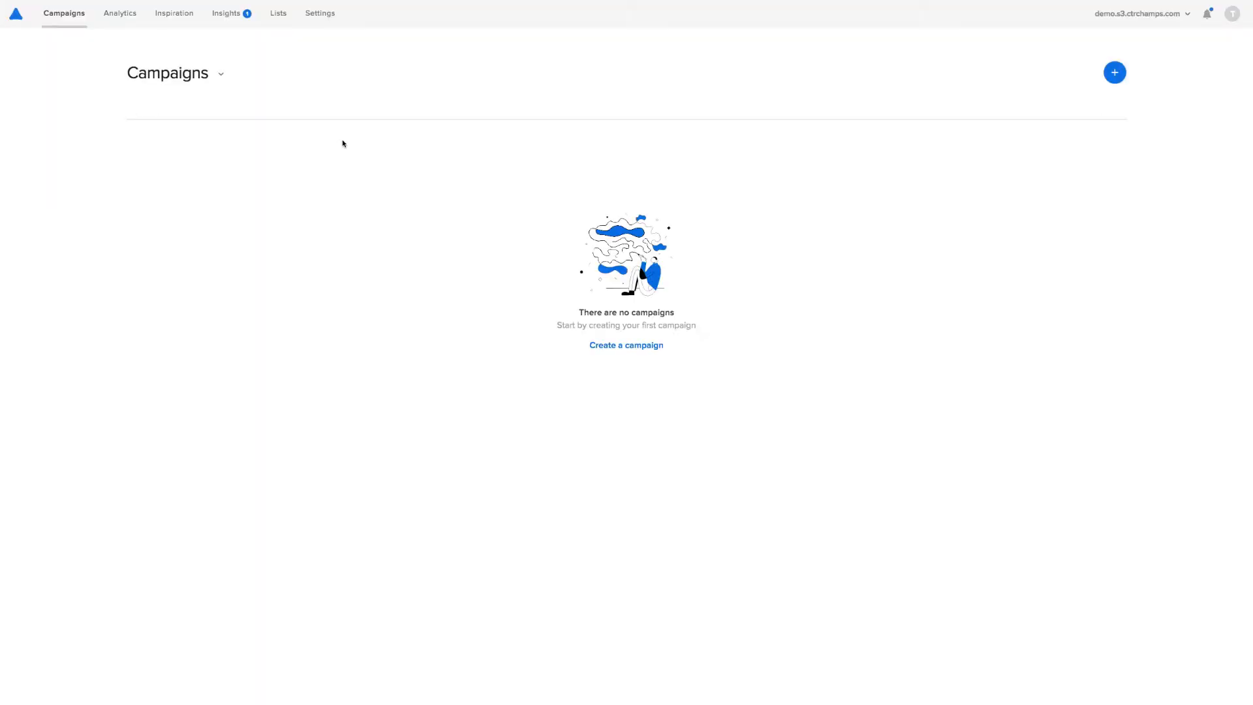
left_click(1114, 75)
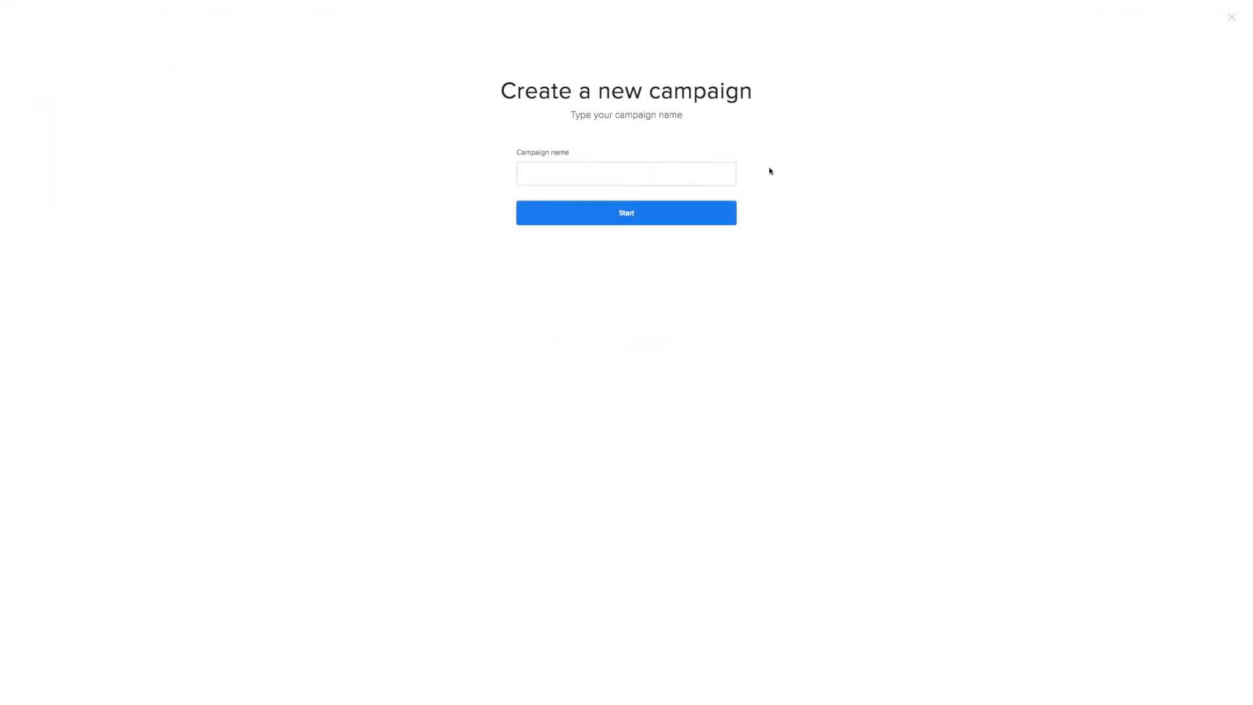
left_click(644, 173)
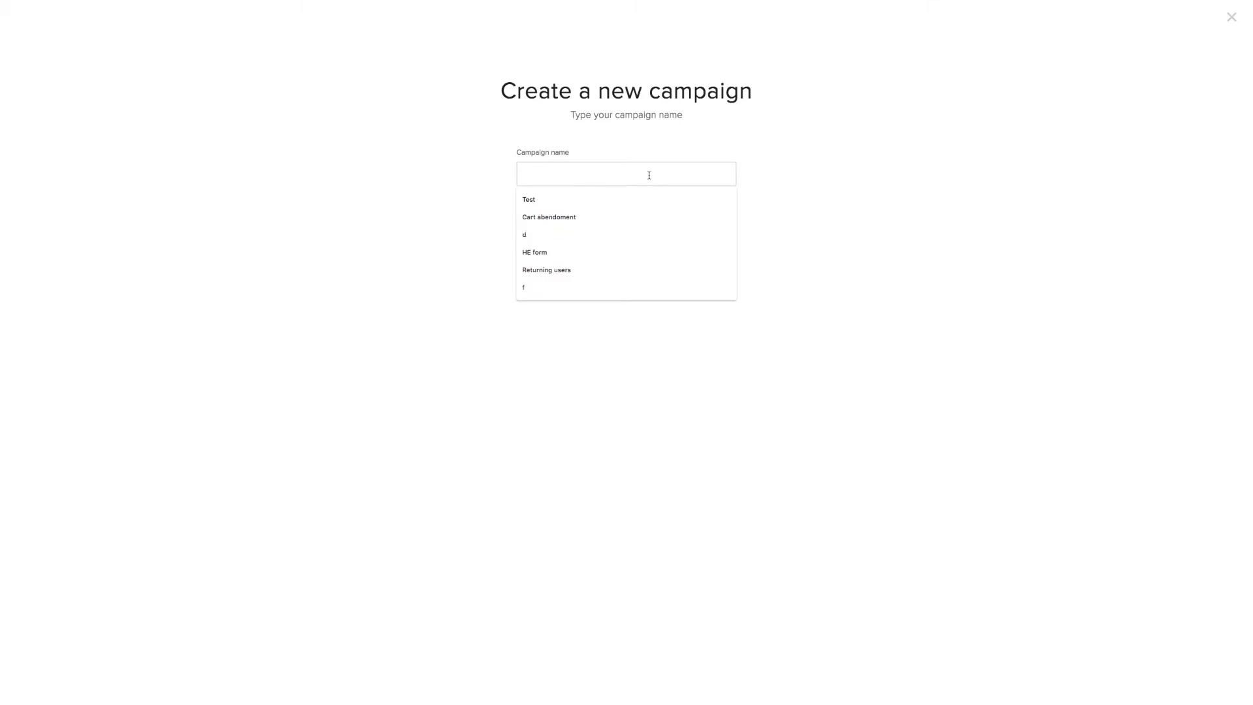
type("MyForm")
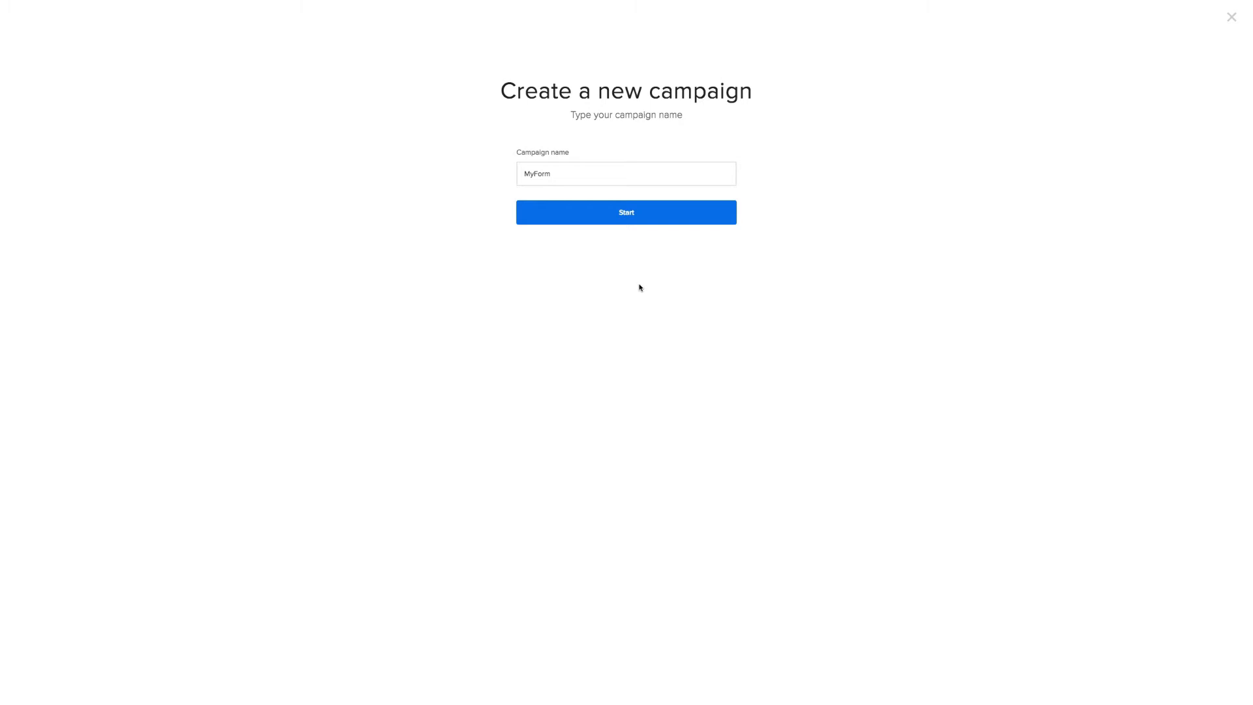
left_click(616, 218)
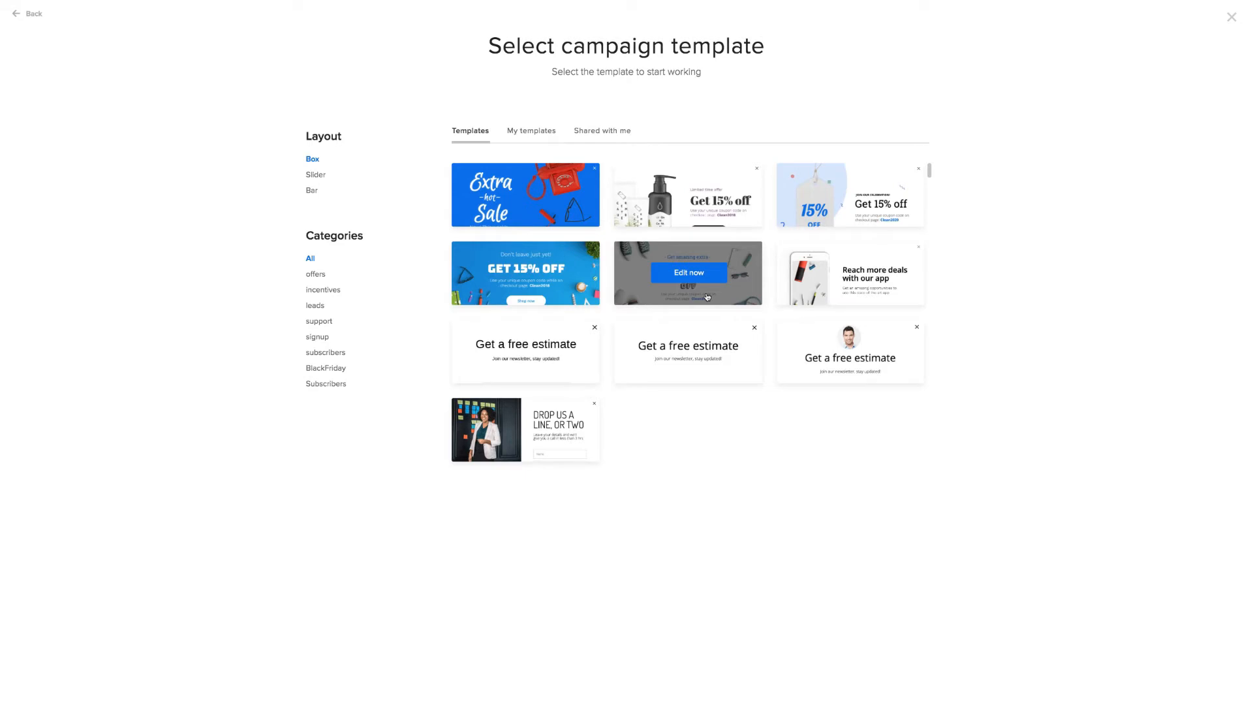
Choose the "Join our up coming workshop" box template from the leads category for editing.
left_click(316, 307)
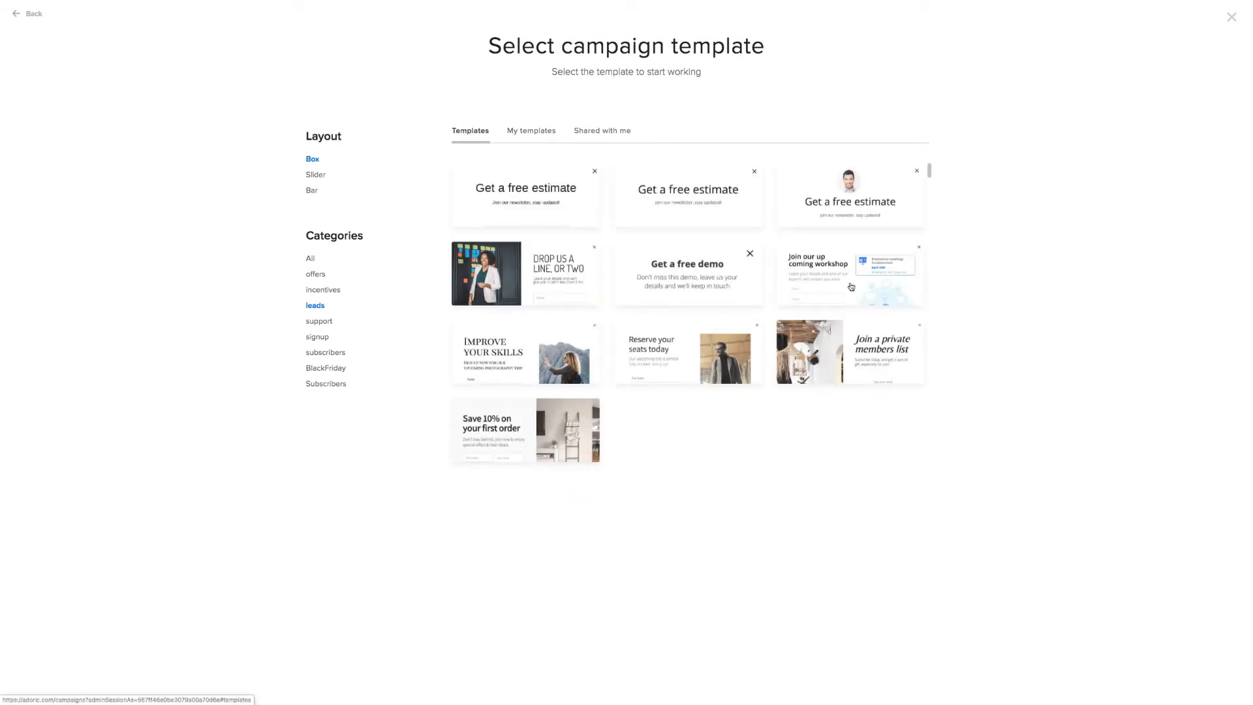
mouse_move(843, 277)
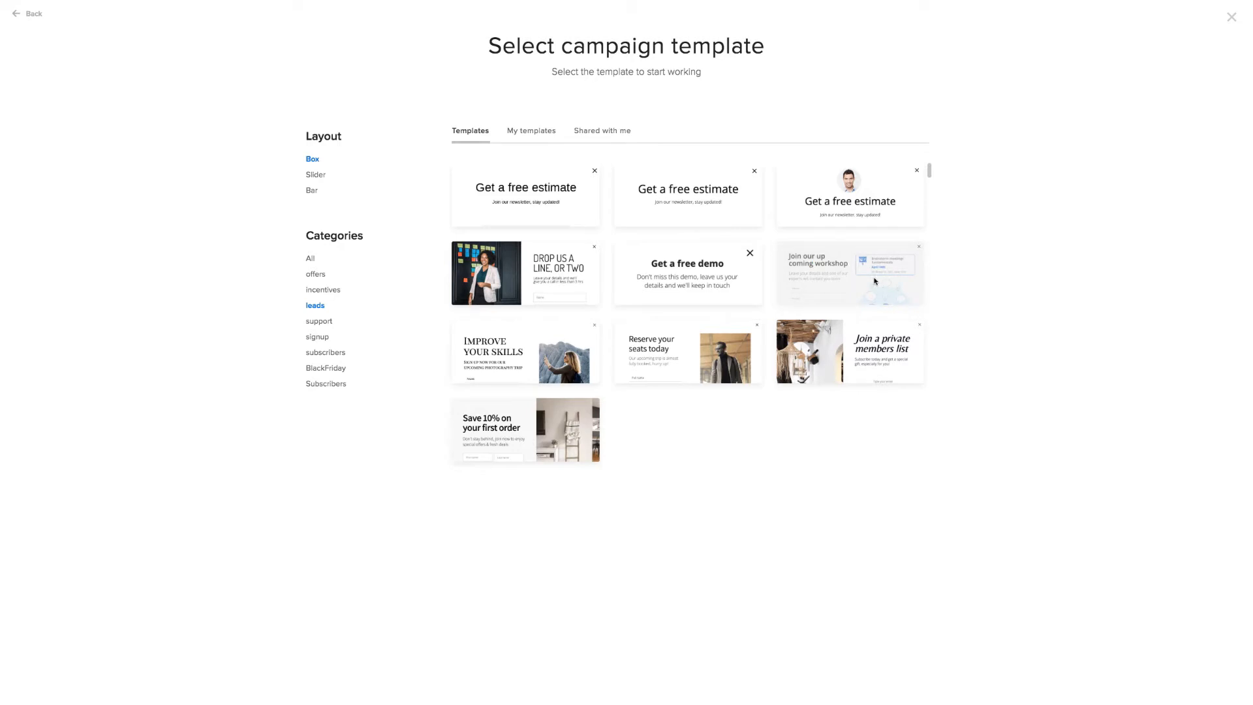
left_click(874, 281)
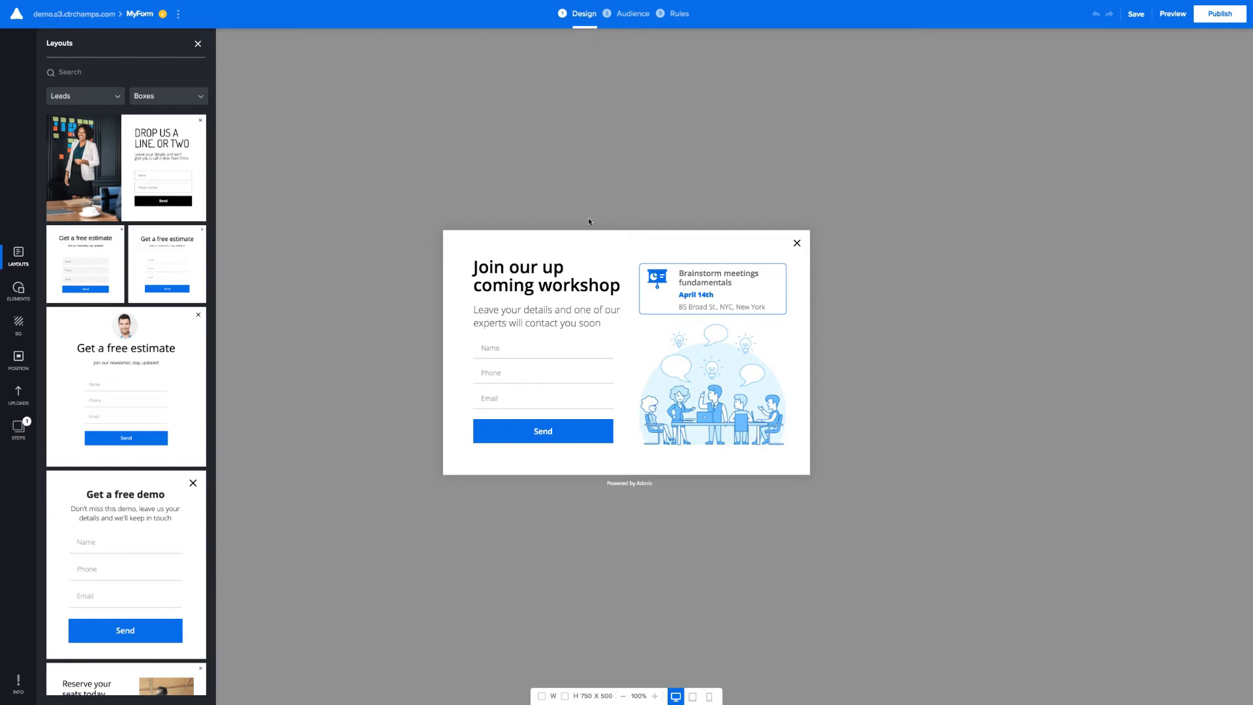
Add a separate form element, placing it outside the popup, and delete it.
left_click(19, 291)
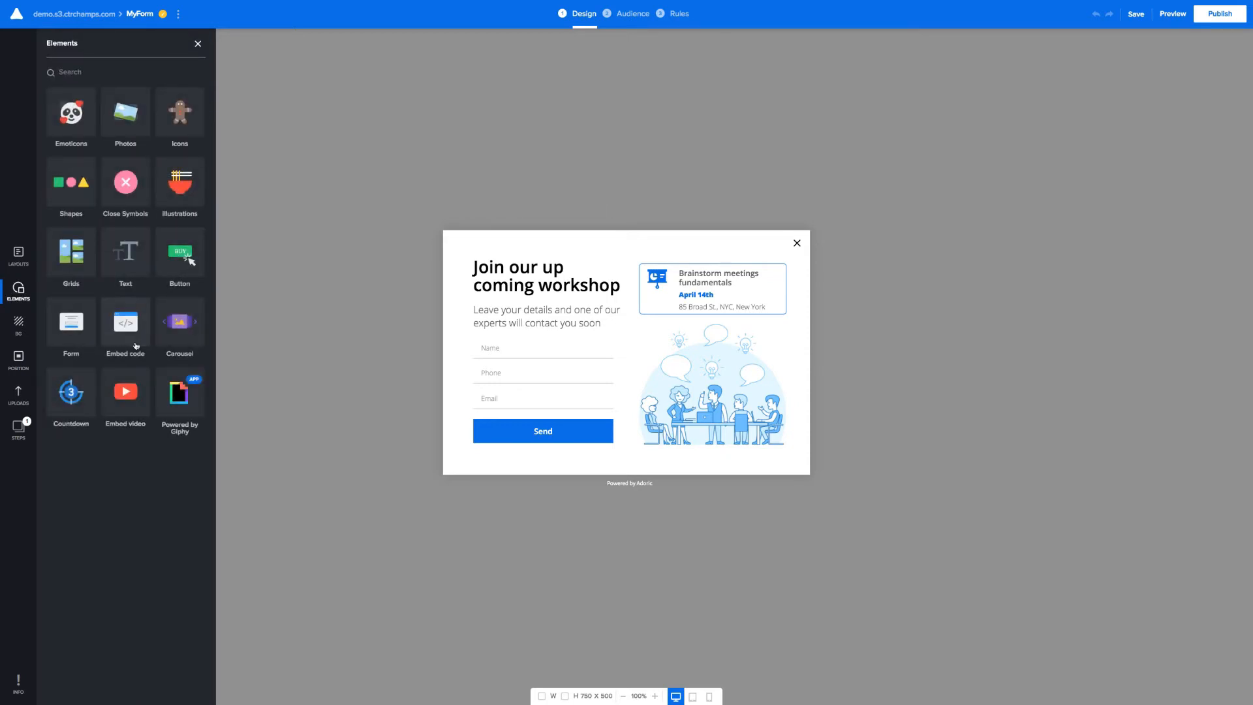
left_click(75, 326)
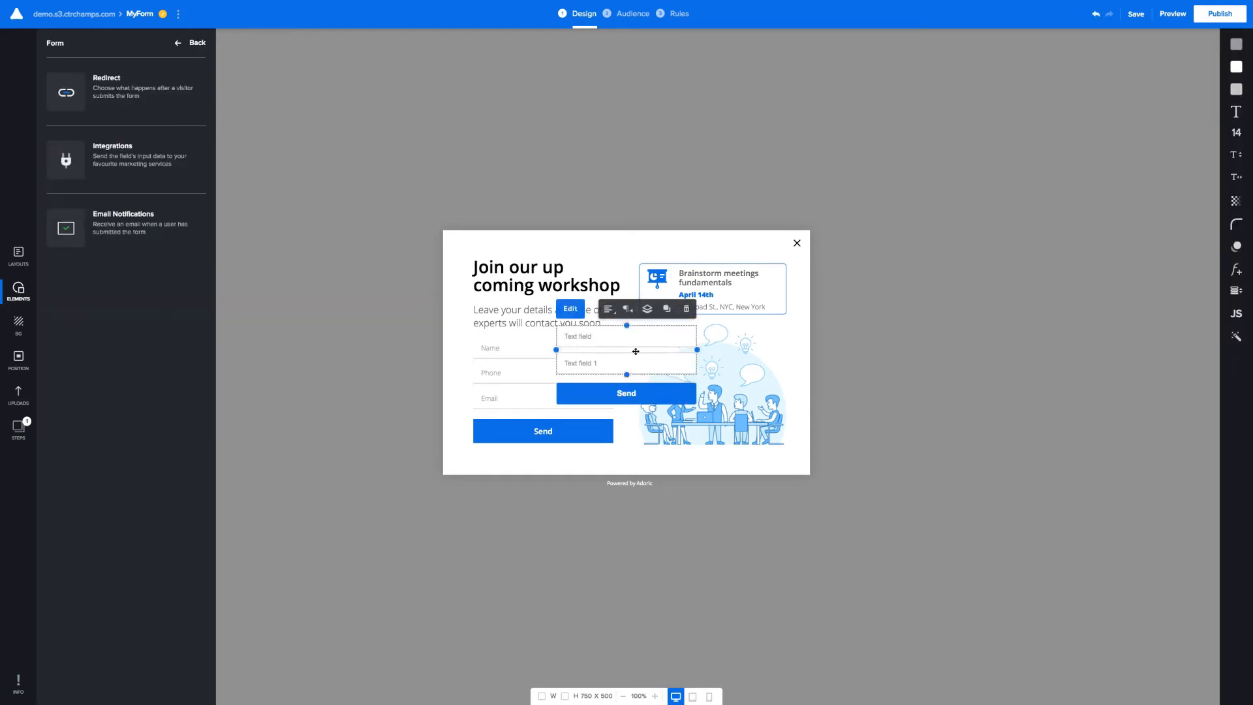
left_click_drag(635, 351, 318, 370)
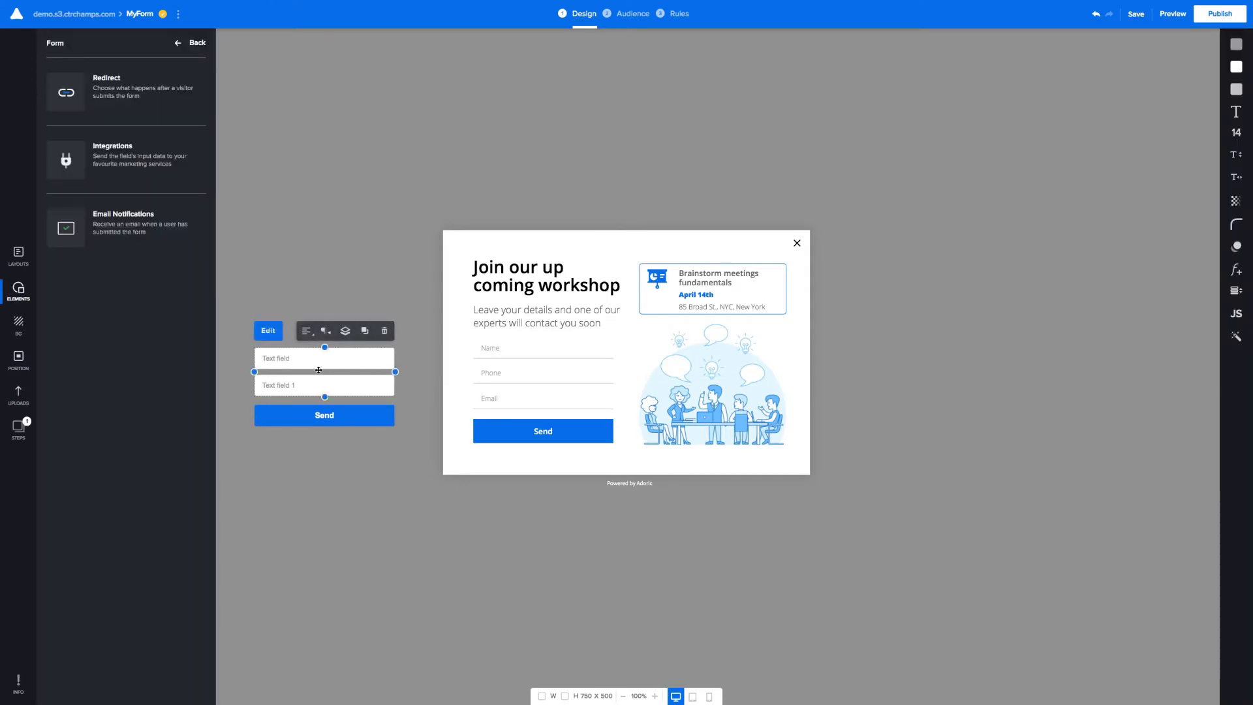
key("Delete")
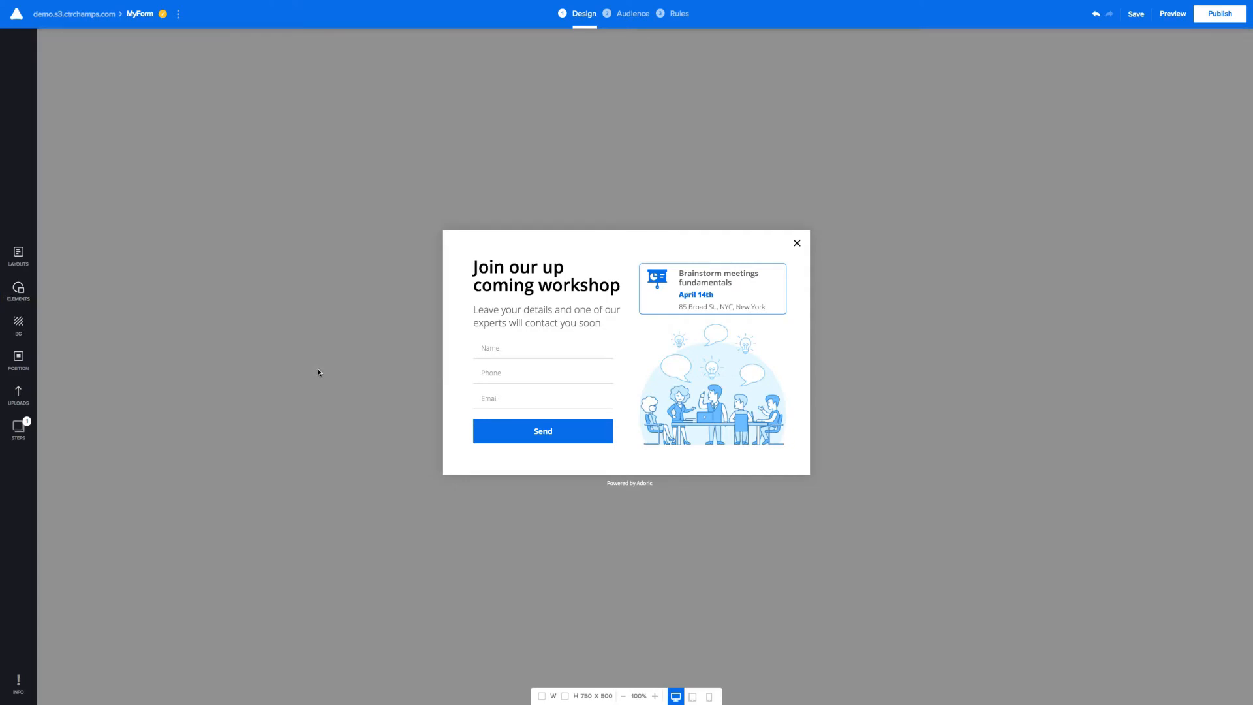
Change the text of the popup form's second field to Email.
left_click(558, 365)
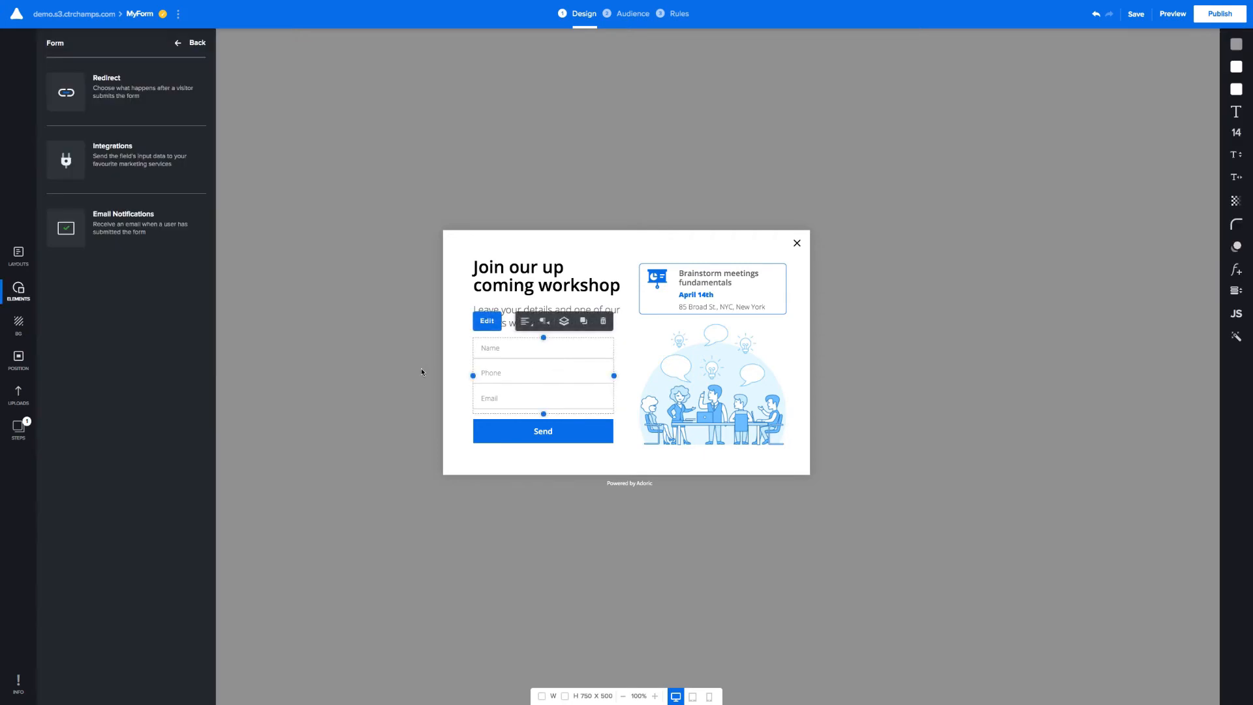
left_click(495, 326)
left_click(551, 377)
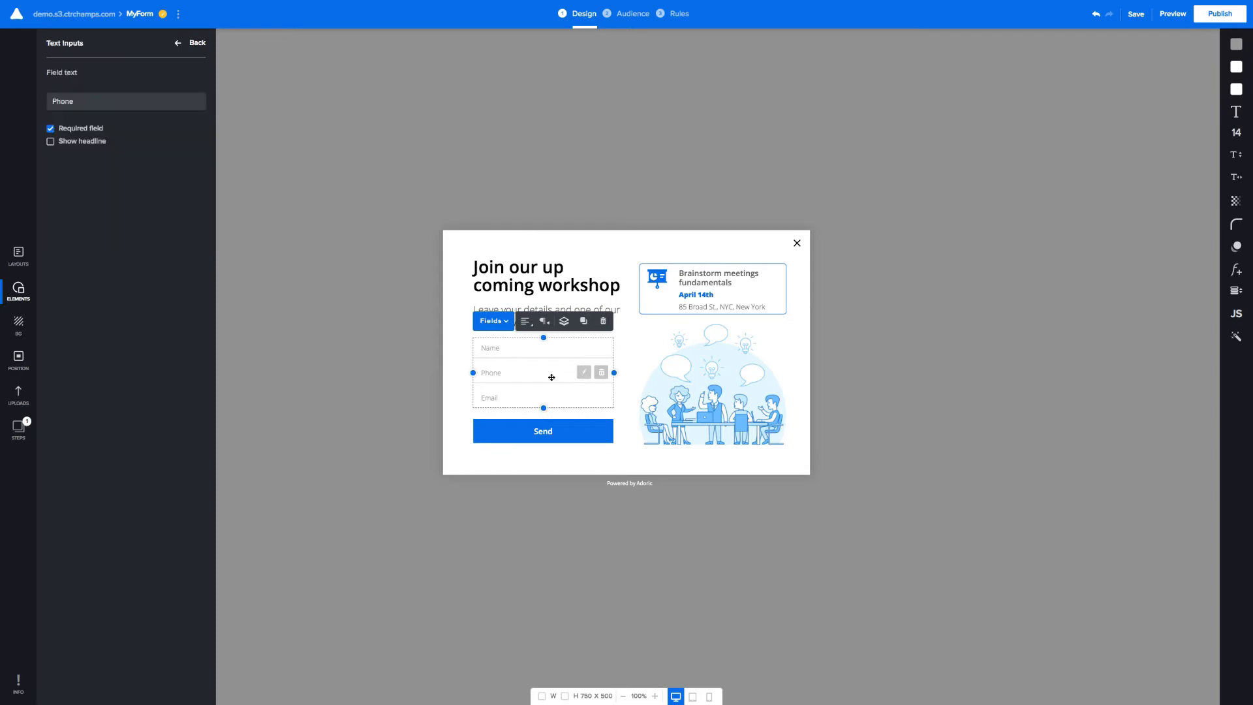
double_click(117, 101)
type("Email")
Change the text of the popup form's third field to Phone.
mouse_move(567, 396)
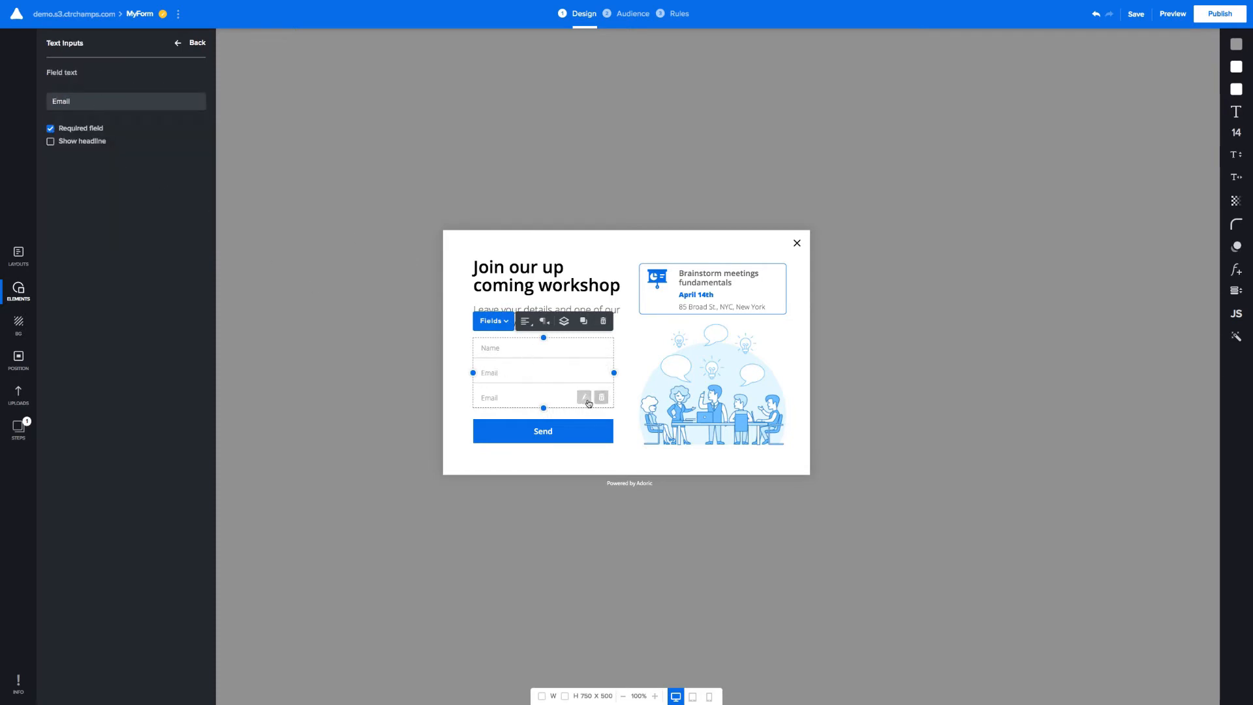
double_click(95, 100)
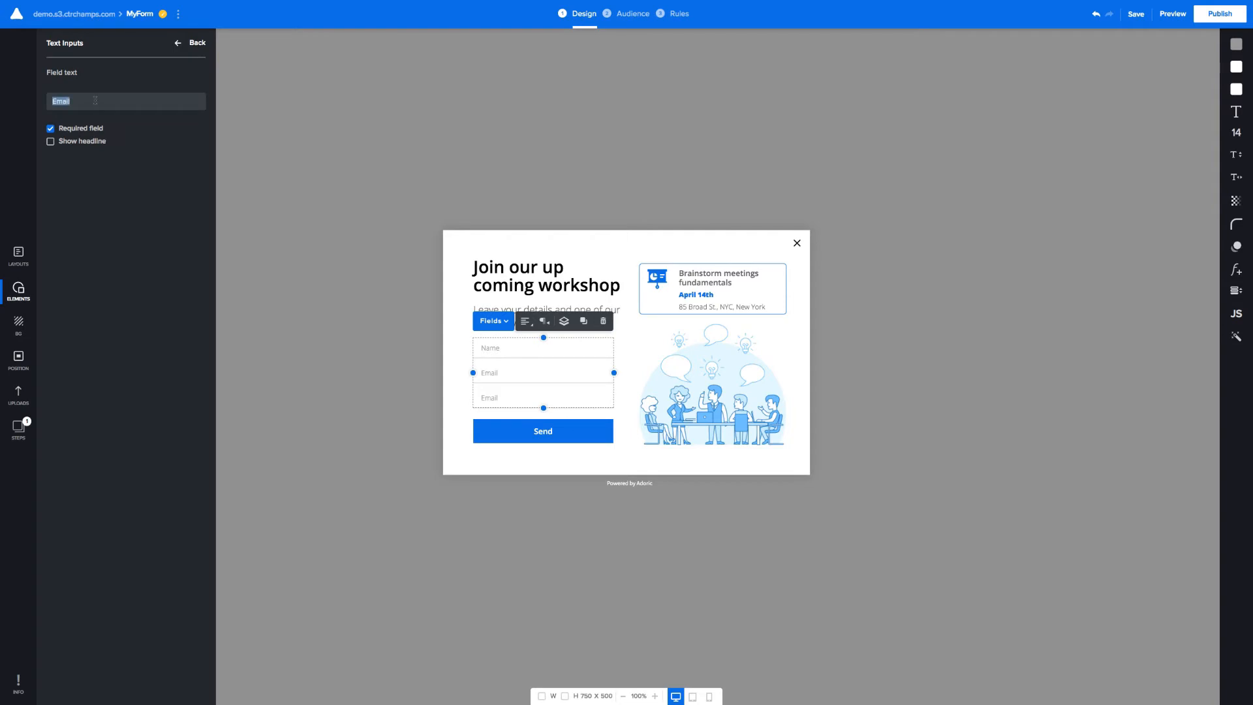
type("Phom")
key("BackSpace")
type("ne")
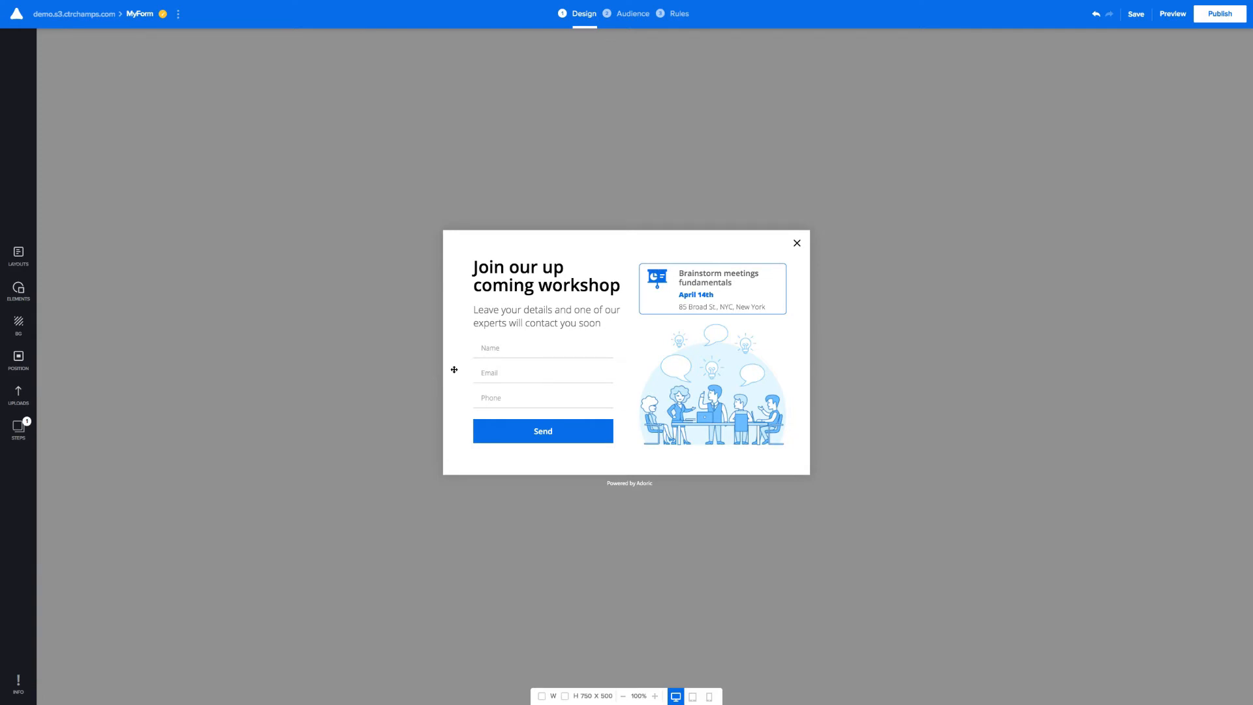
Integrate the form with the New subscribers Adoric list, mapping its fields to Name, Email and Phone, and save the campaign.
left_click(538, 375)
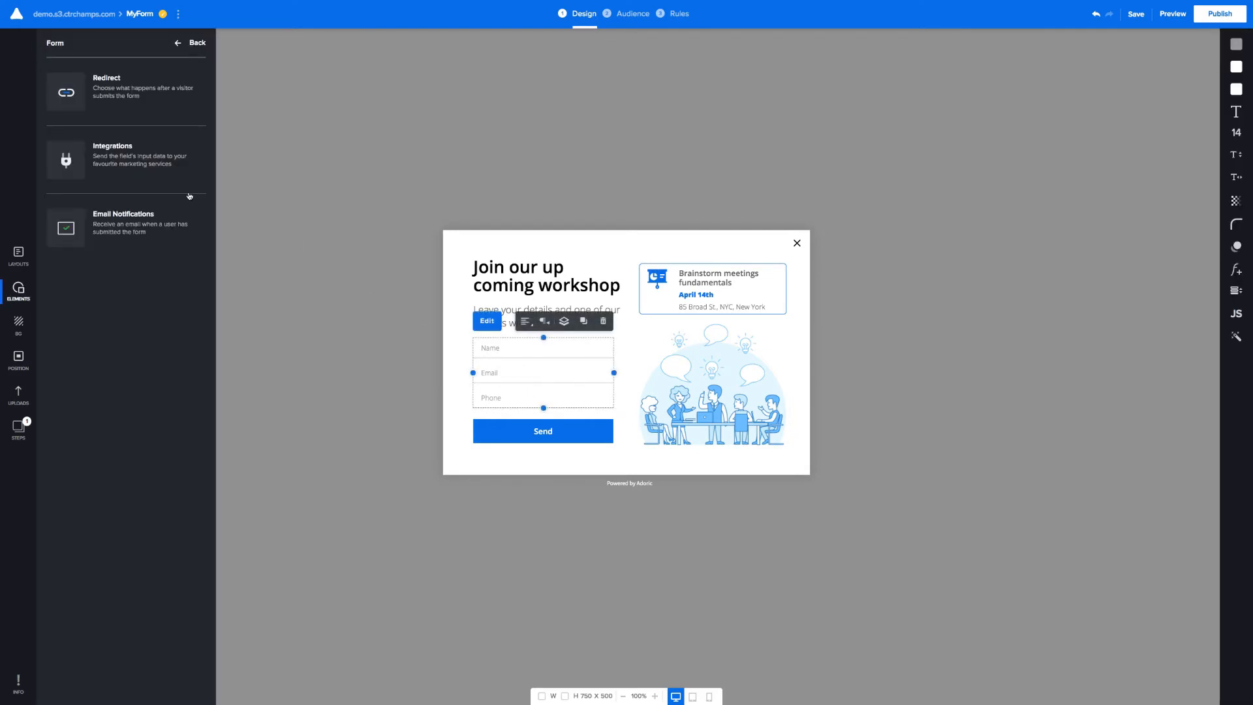
left_click(150, 171)
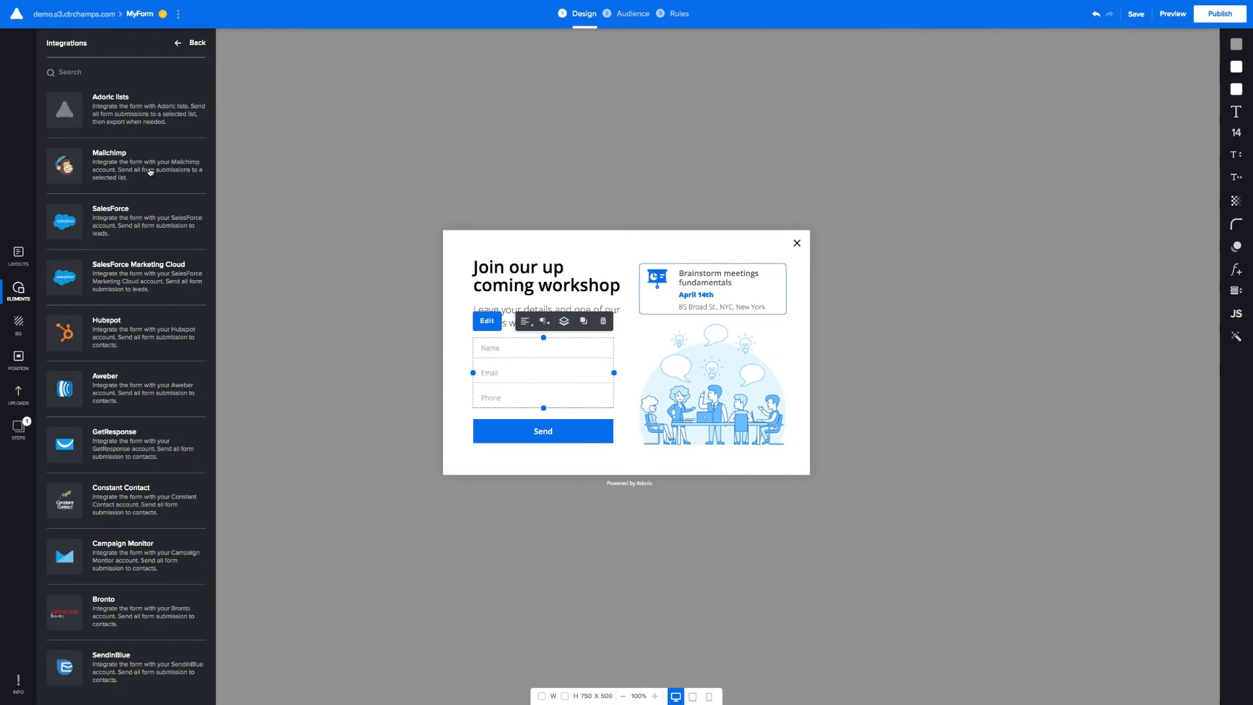
left_click(113, 108)
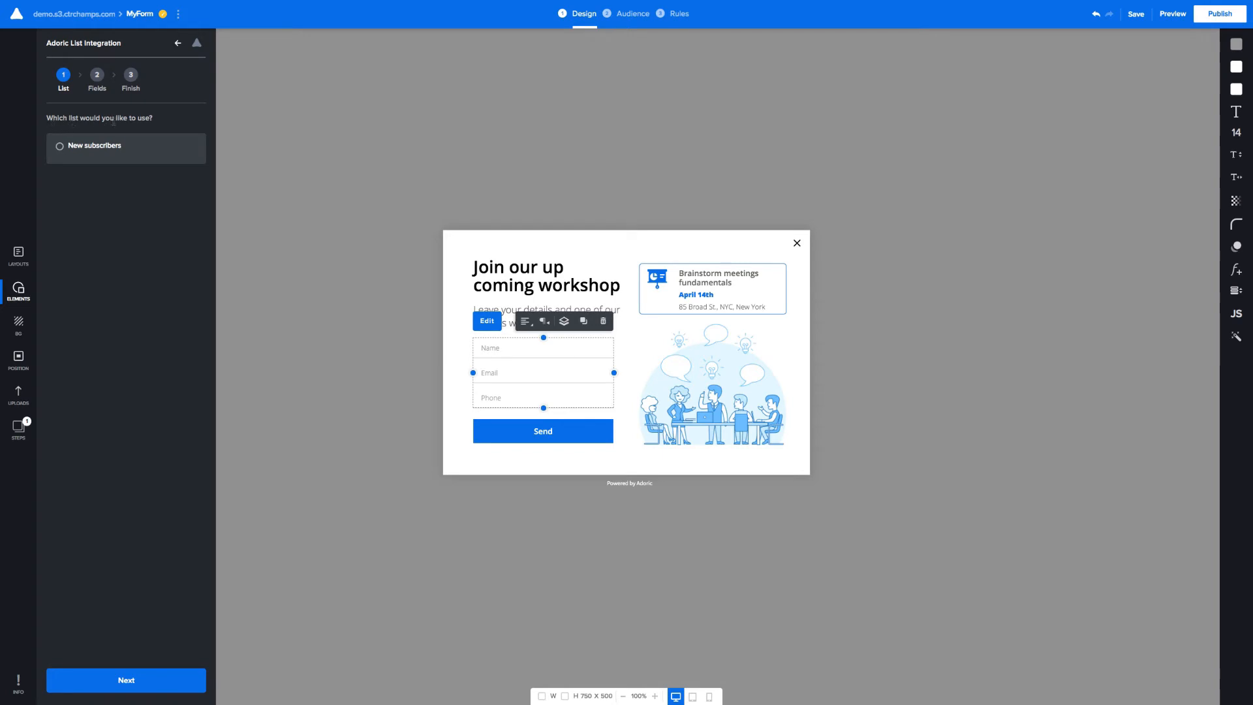
left_click(60, 147)
left_click(139, 678)
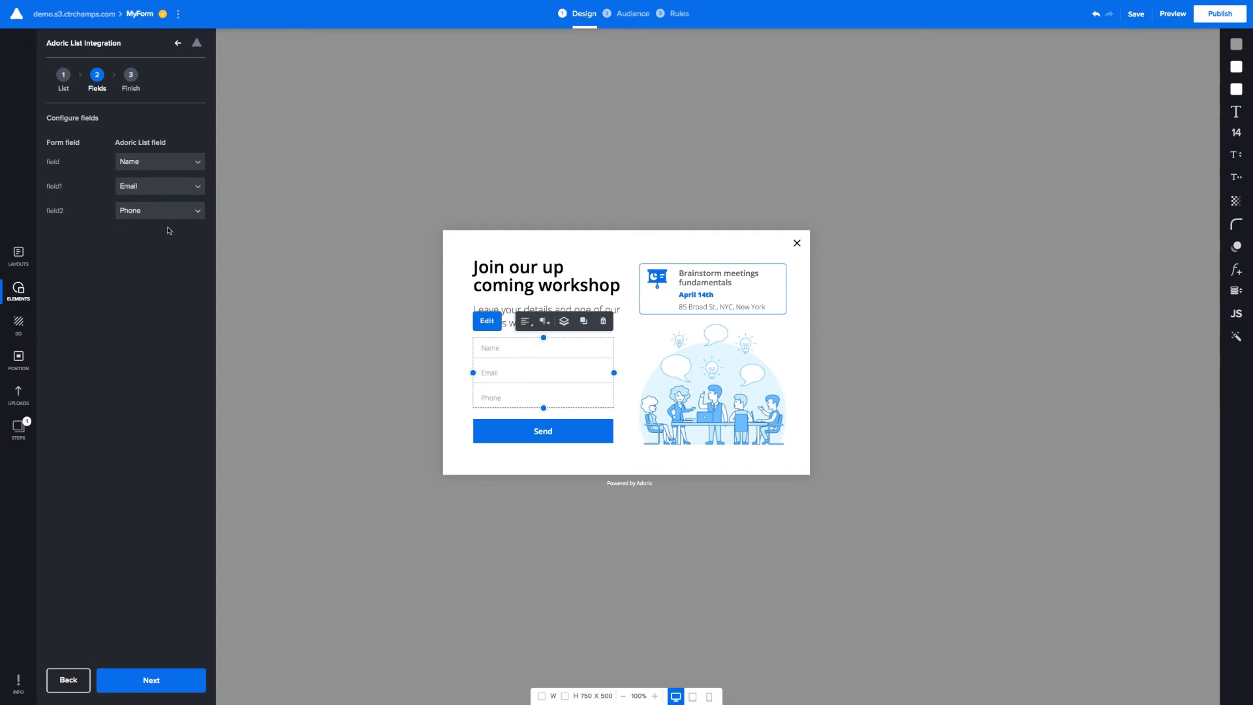
left_click(138, 680)
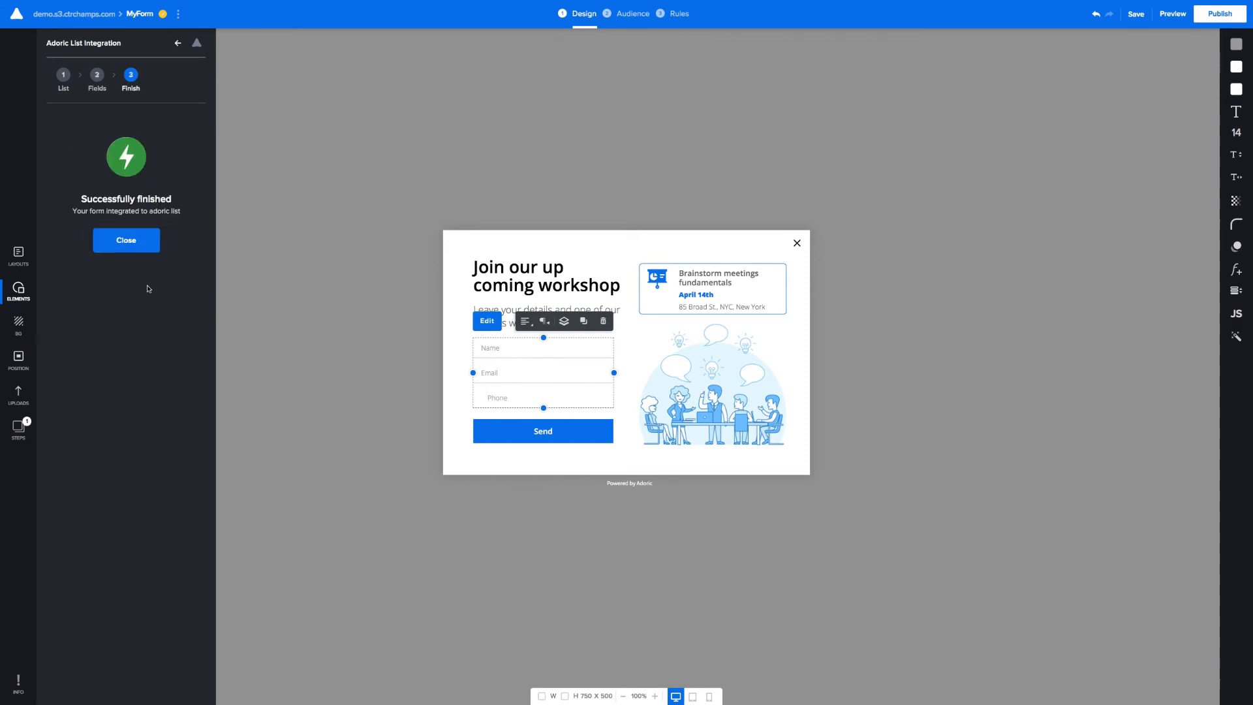
left_click(124, 248)
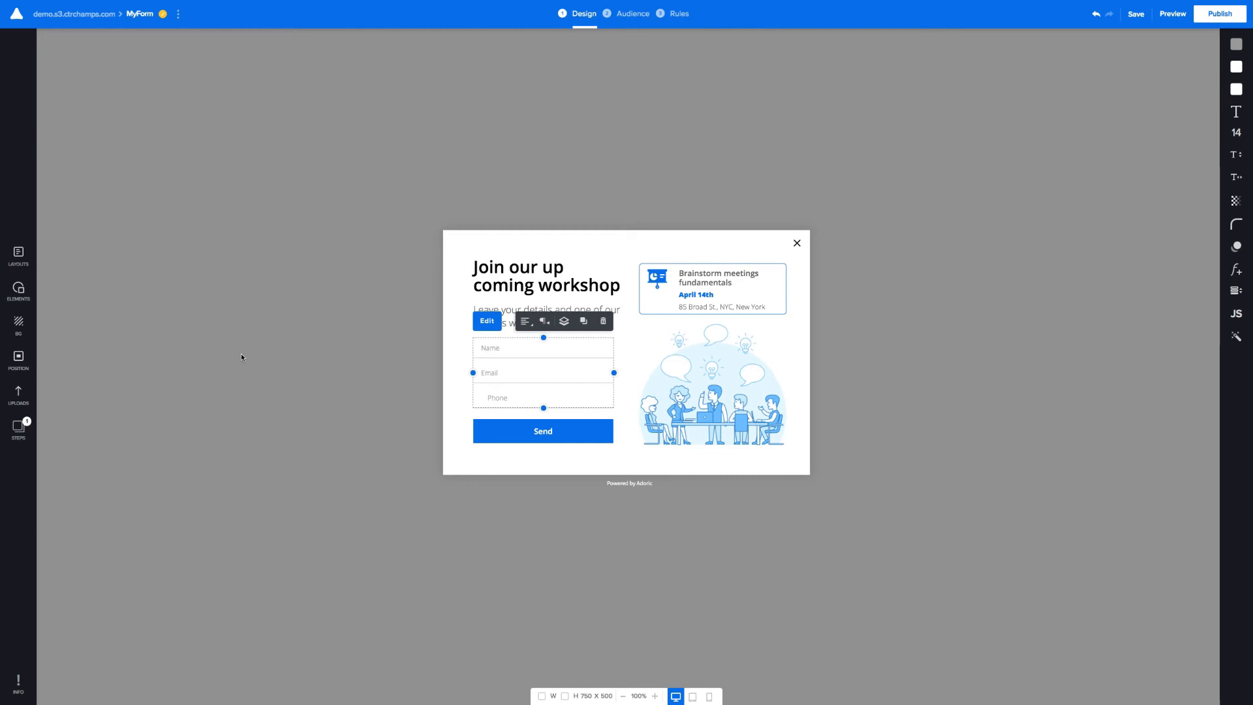
left_click(1134, 15)
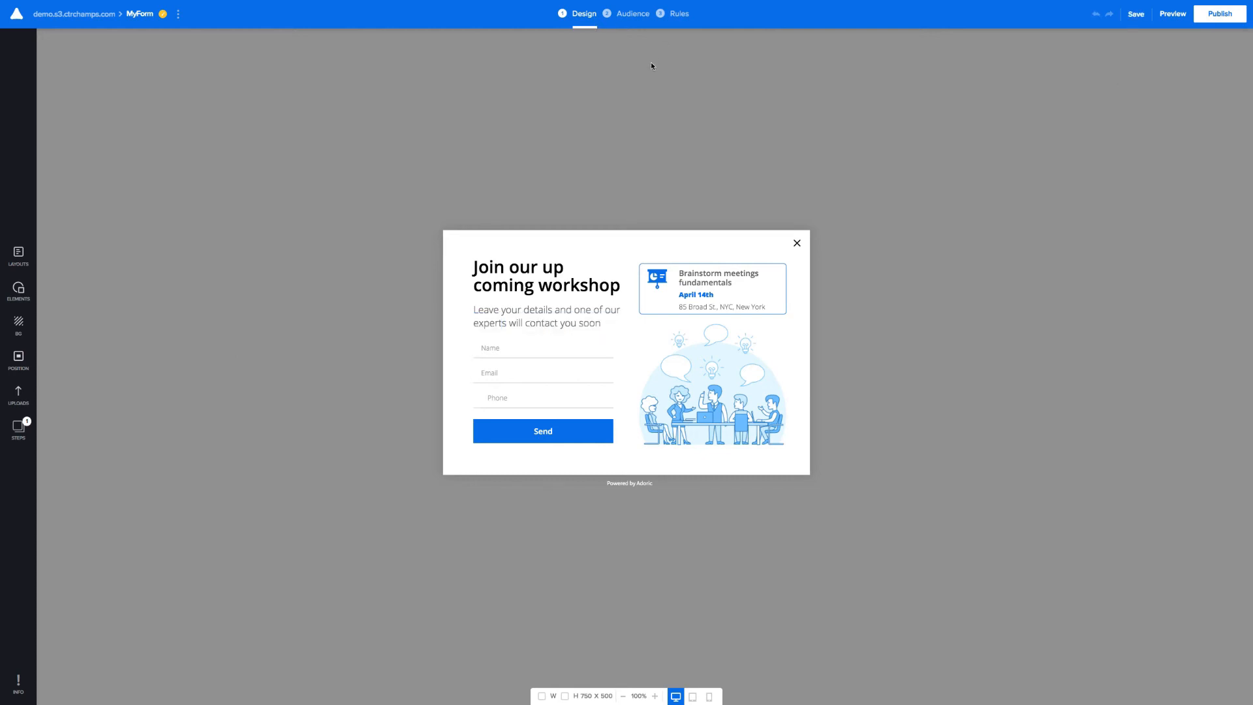
Set the campaign's time frame trigger to open 1 second after page load and save the rules.
left_click(628, 20)
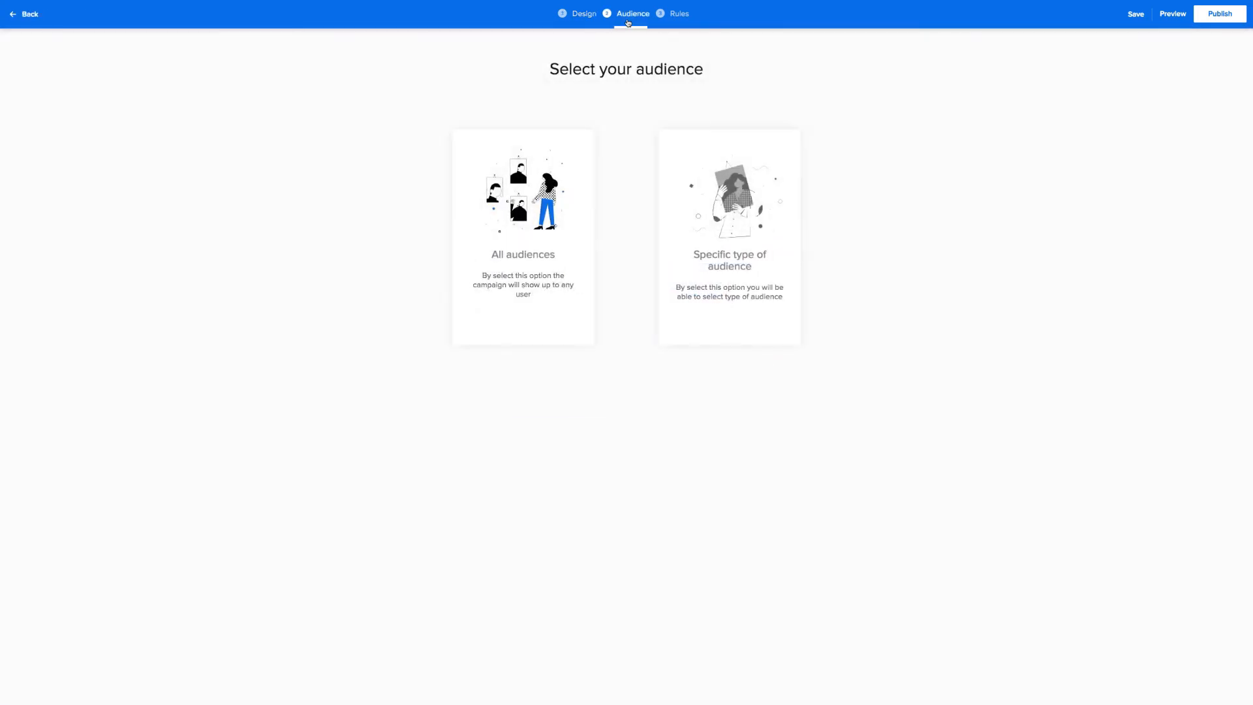
left_click(672, 16)
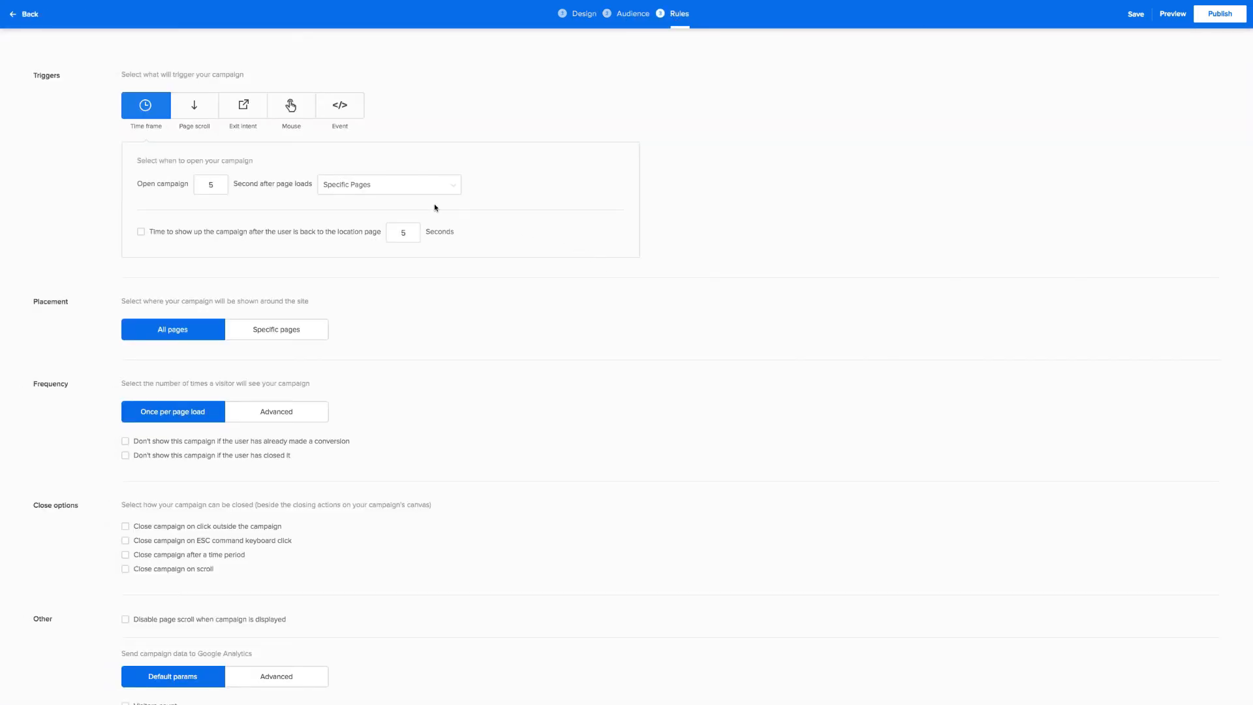
double_click(211, 184)
scroll(640, 316, "down", 3)
scroll(640, 318, "up", 2)
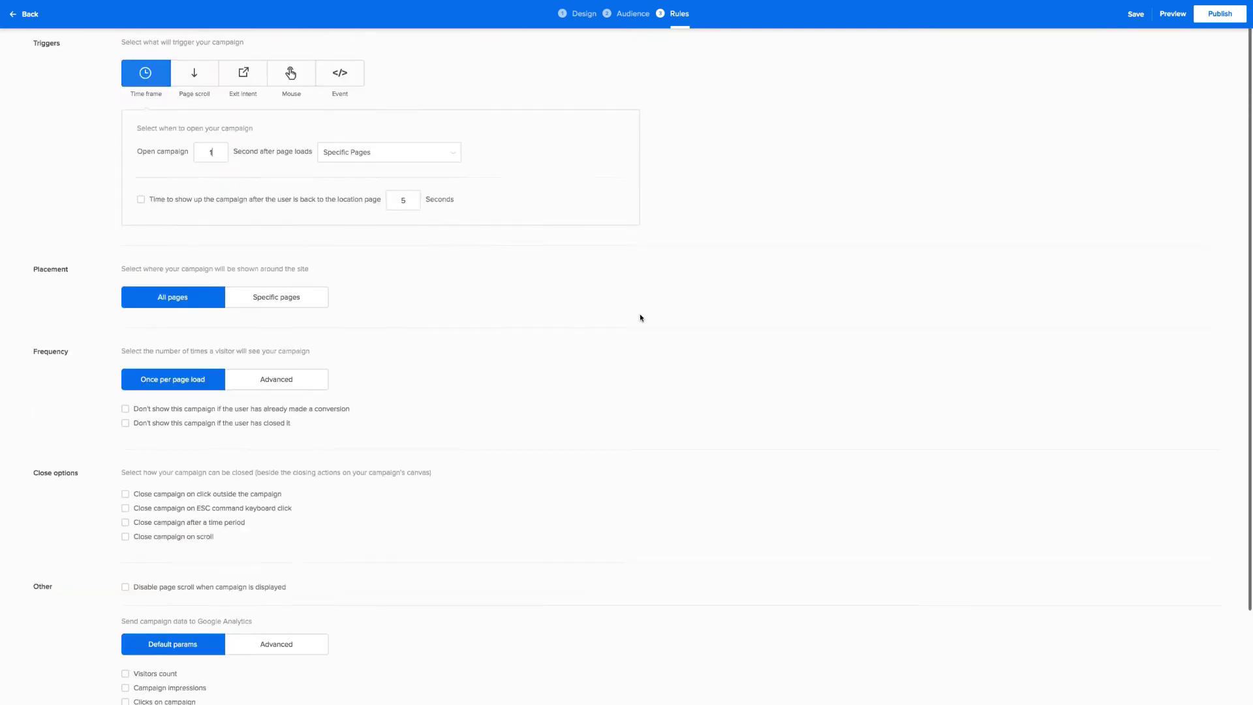
left_click(1137, 17)
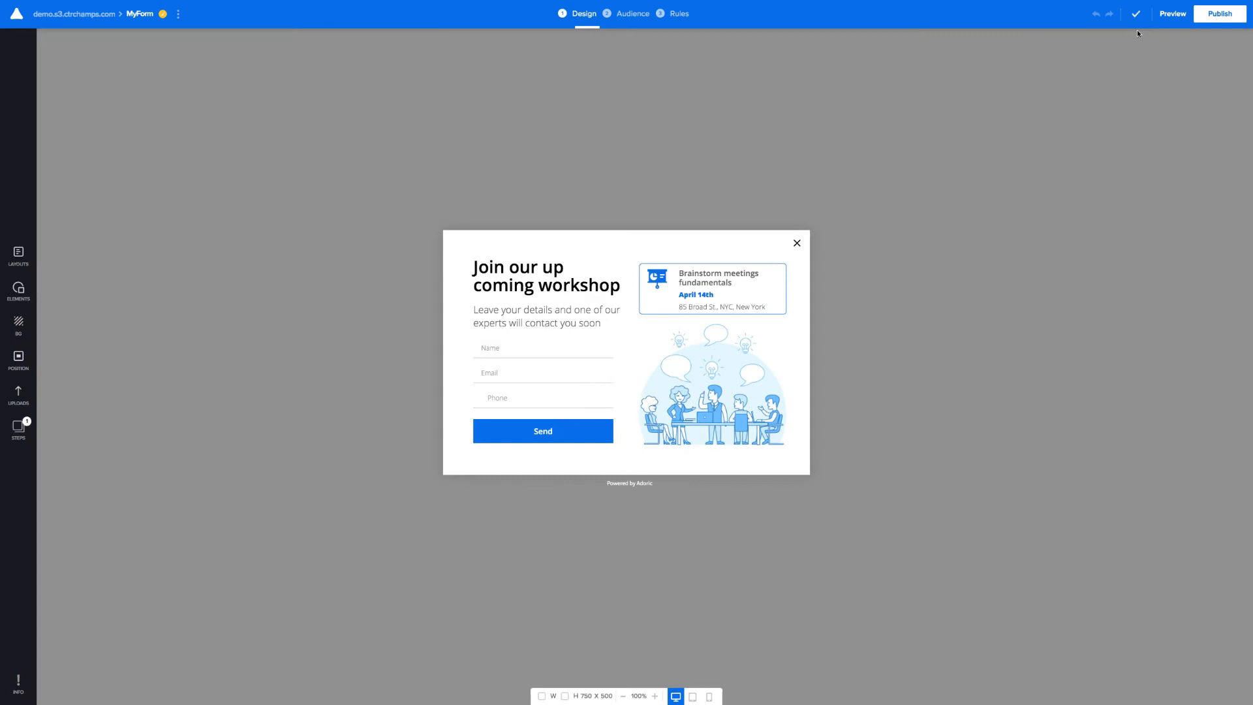
Publish the MyForm campaign and load demo.s3.ctrchamps.com in an incognito Chrome window.
left_click(1224, 20)
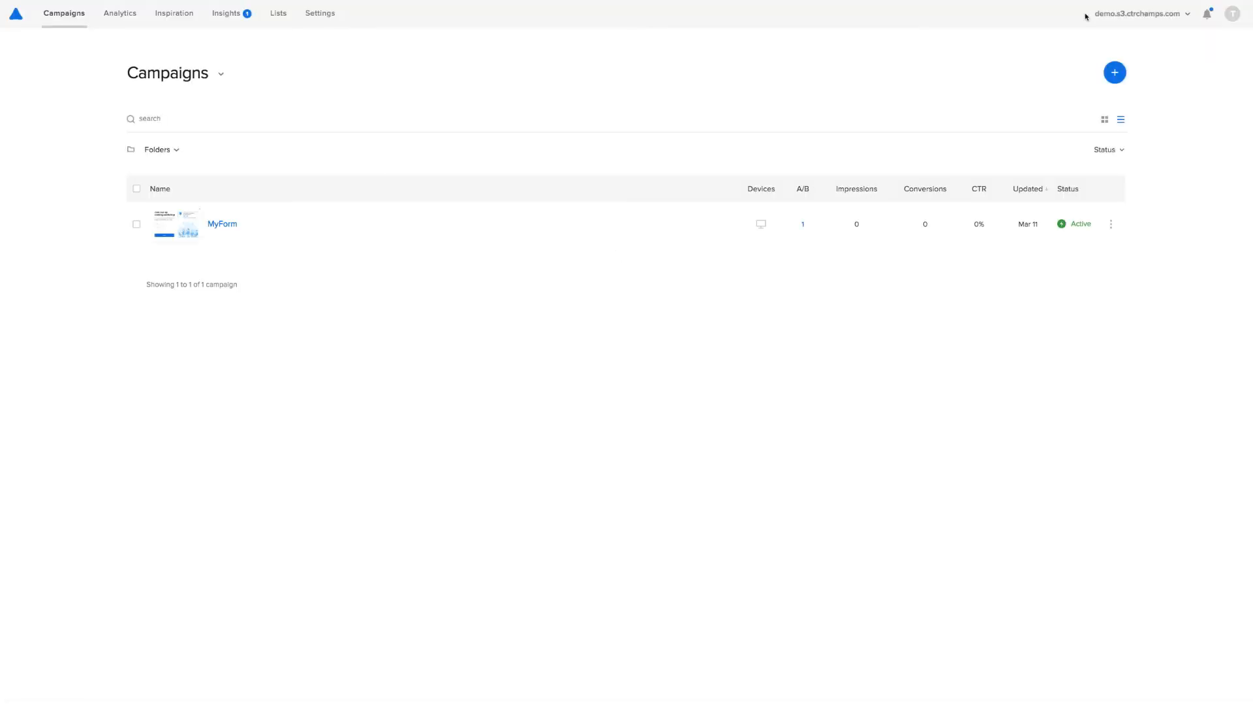
left_click_drag(1086, 17, 1166, 21)
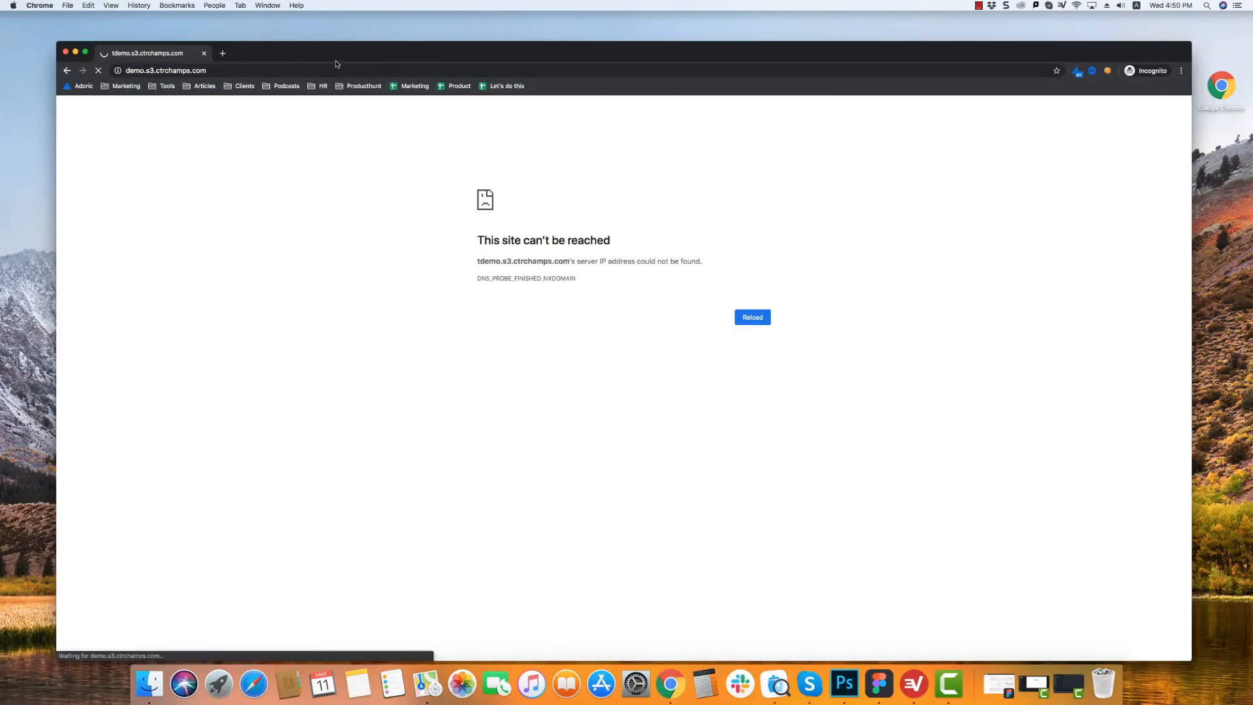
left_click_drag(336, 63, 337, 54)
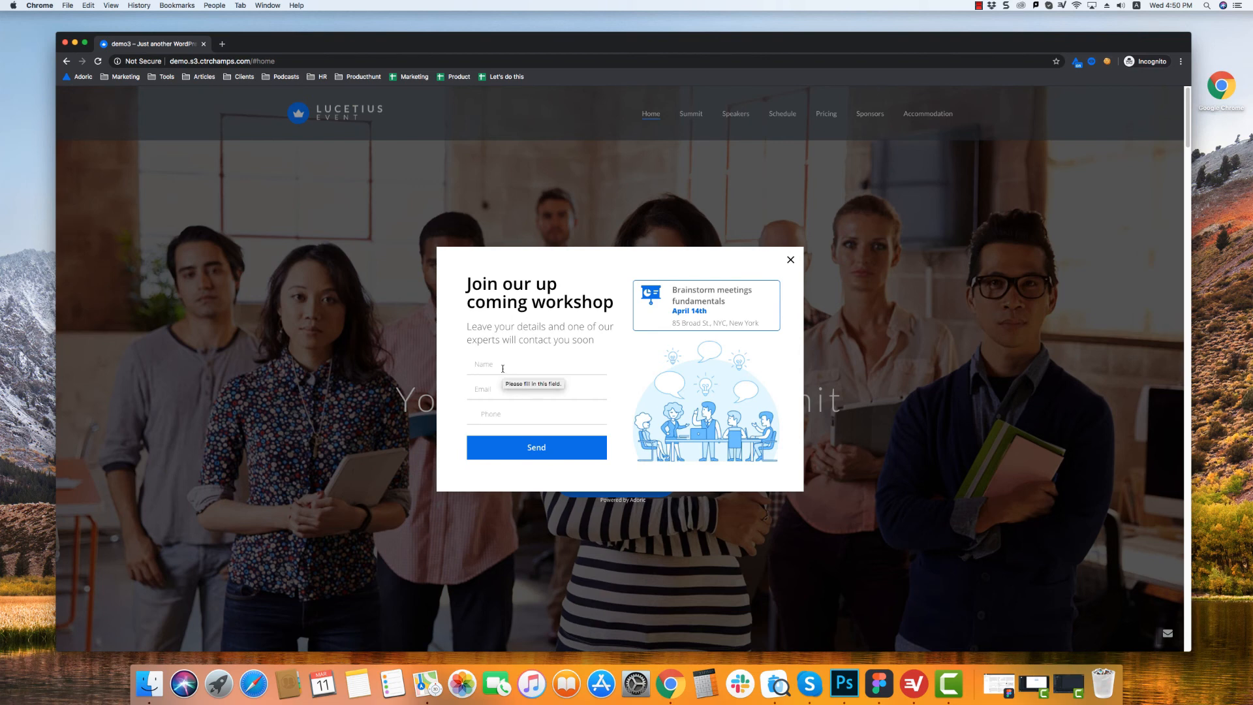
Submit the workshop popup form with a test name, email address and phone number, and close the incognito window.
left_click(497, 365)
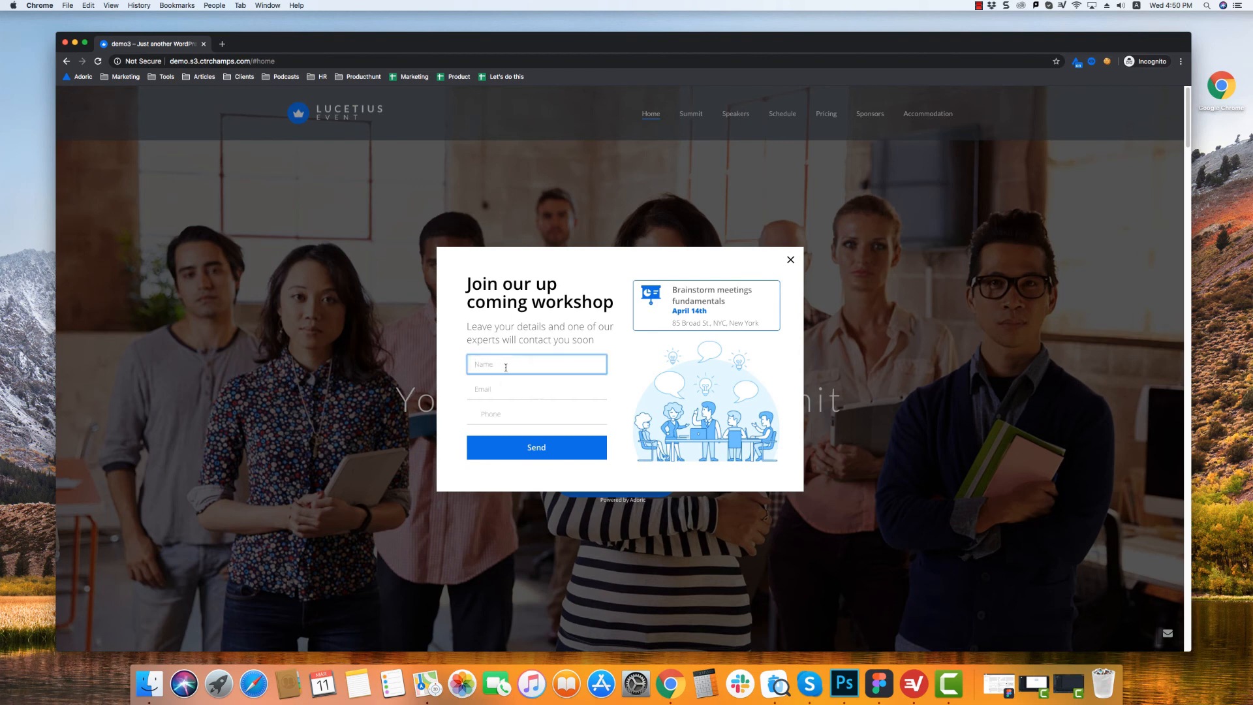
type("sal")
key("Tab")
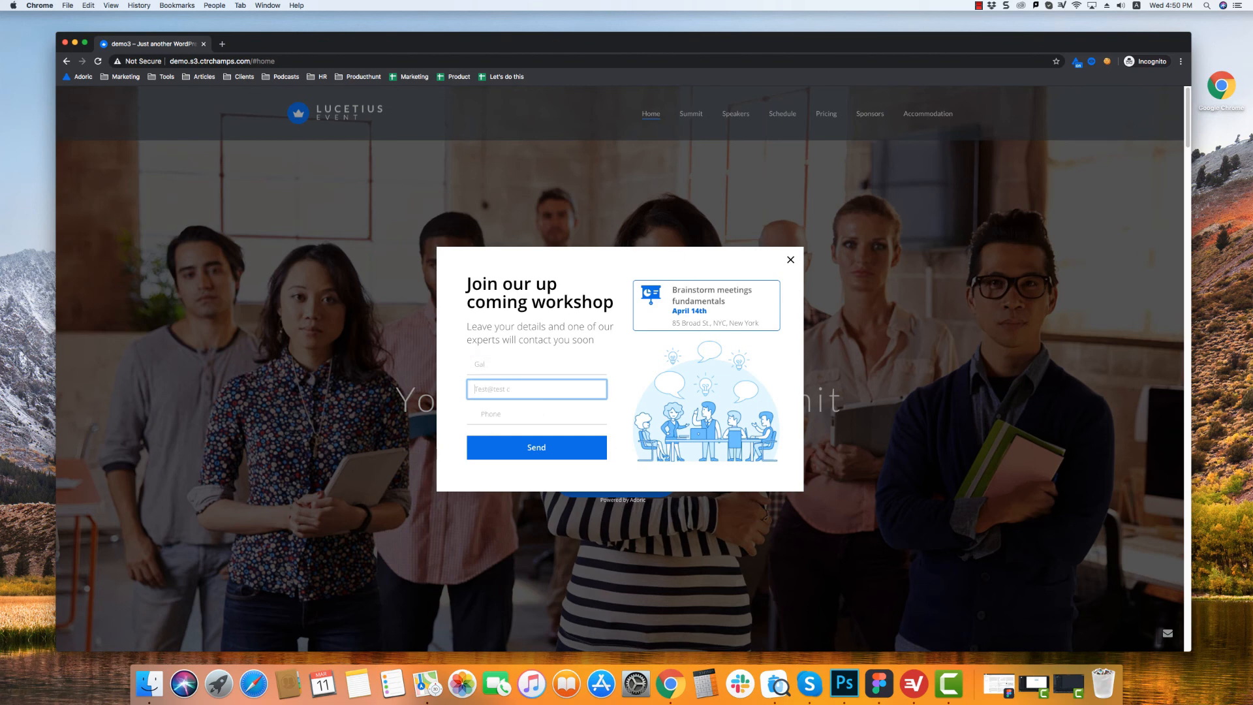
left_click(533, 415)
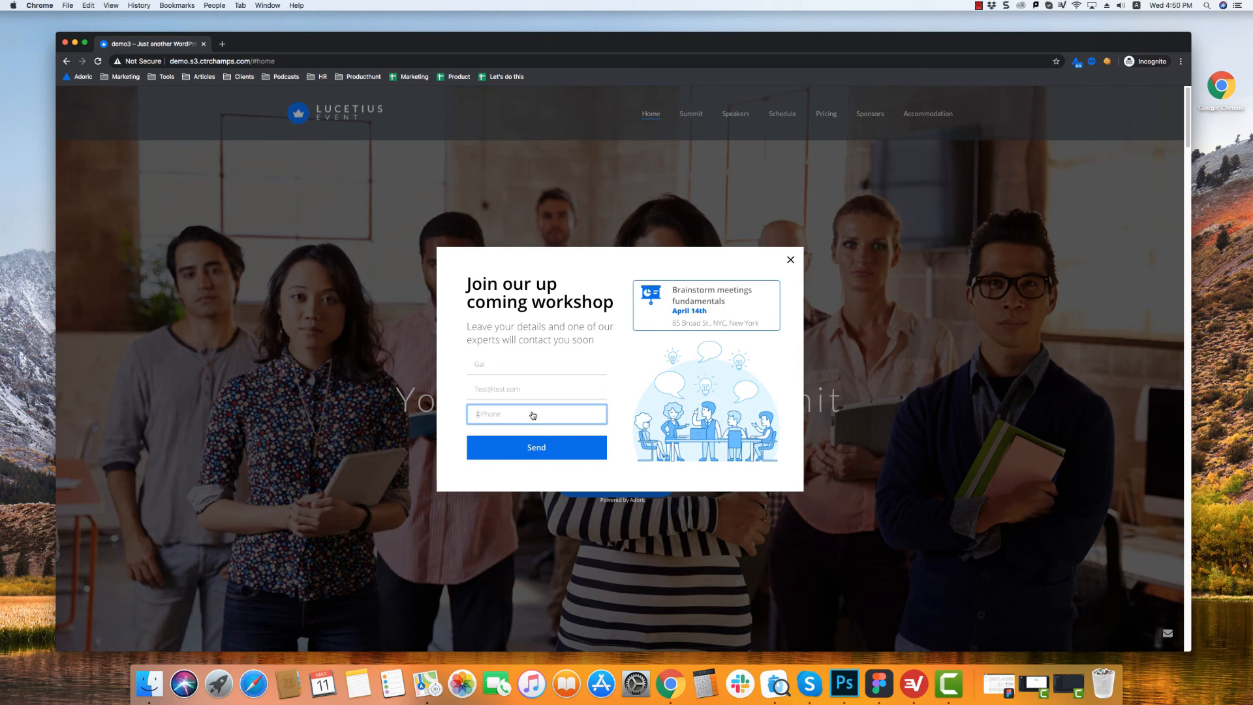
type("022222222")
left_click(602, 455)
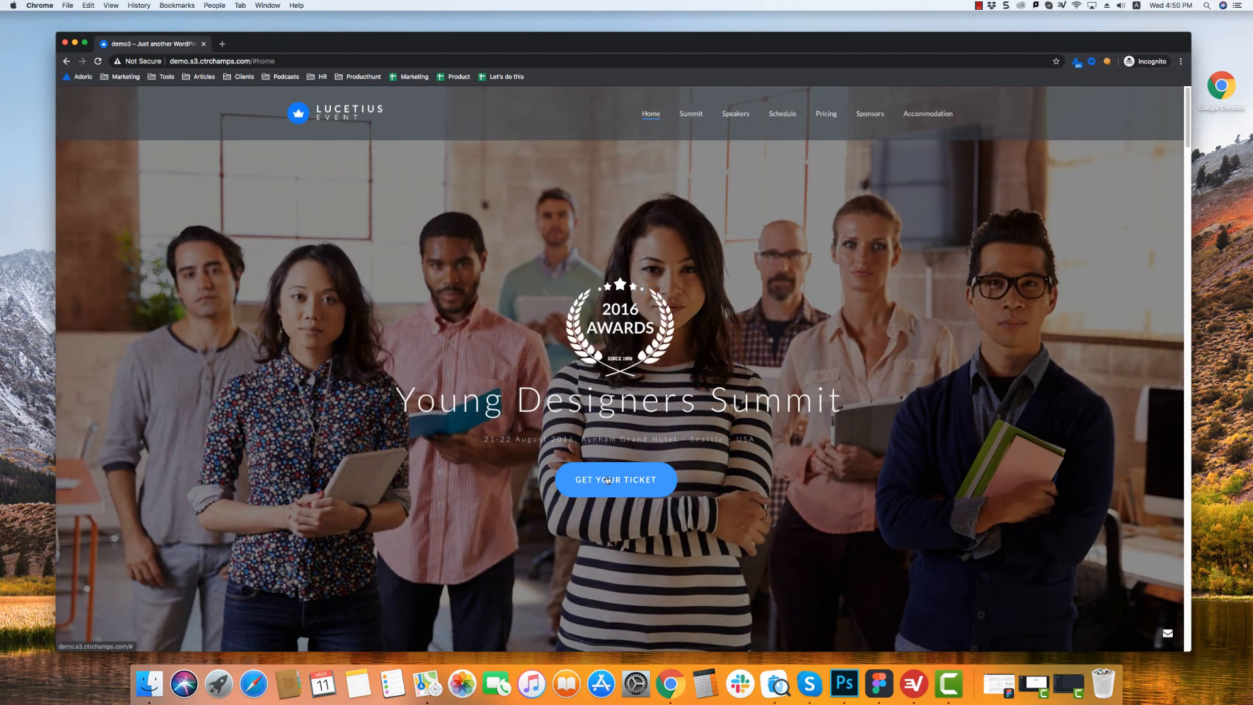
left_click(65, 42)
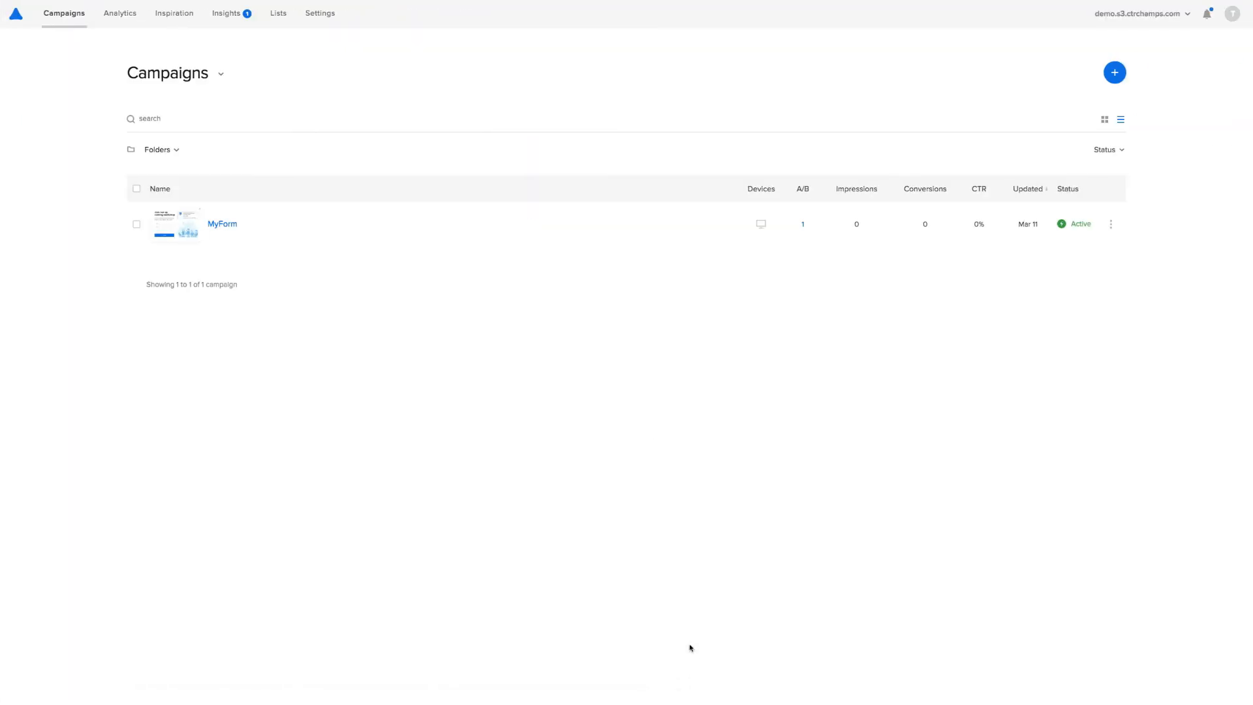
Open the New subscribers list in Adoric to check its entries and view its date range options.
left_click(284, 19)
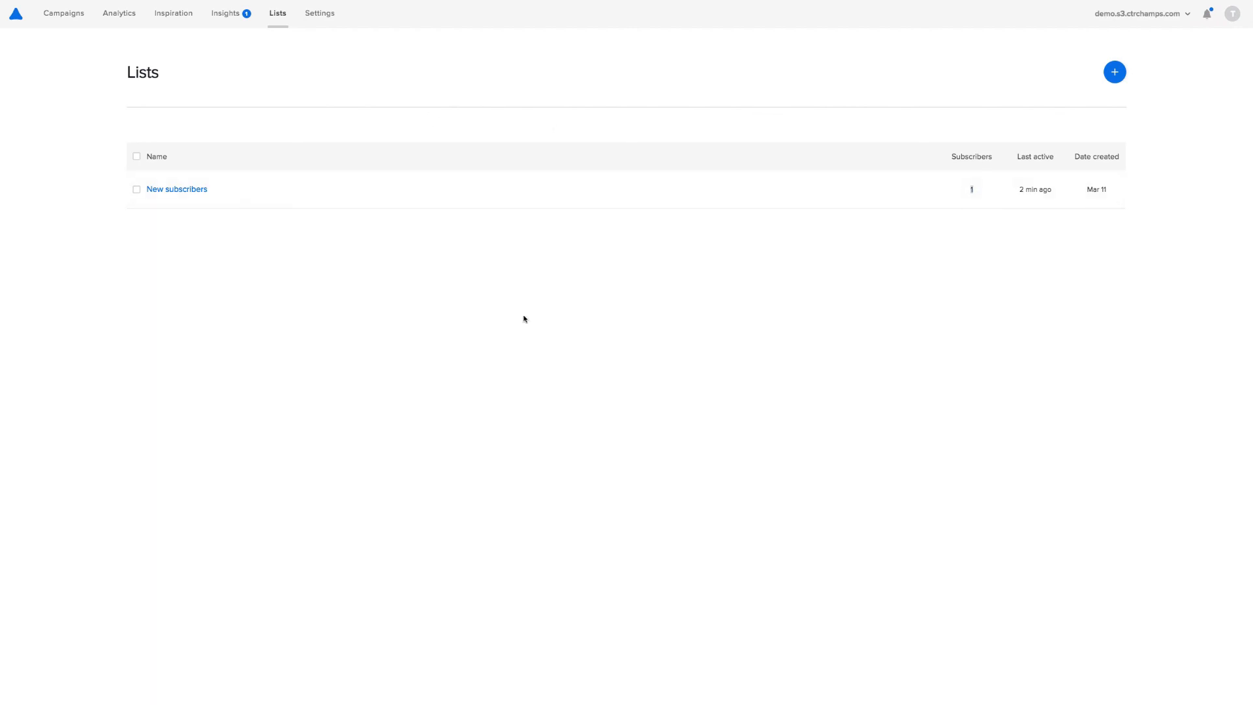
left_click(160, 190)
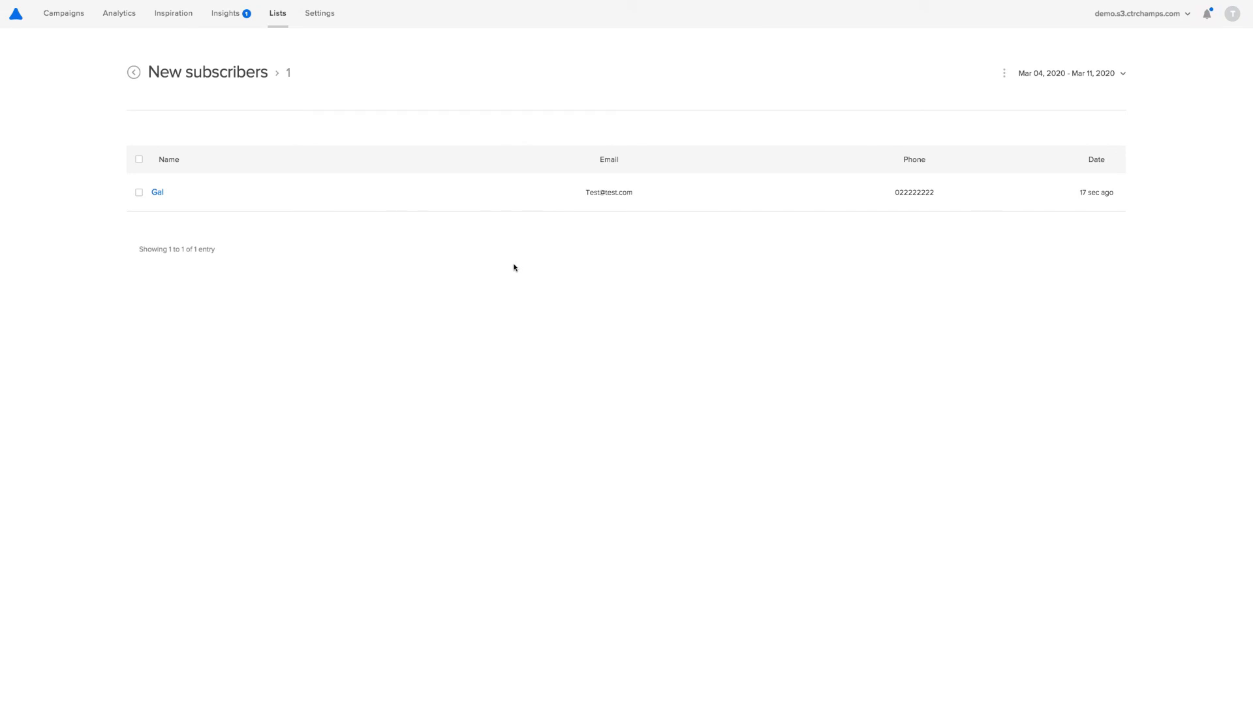
left_click(1072, 73)
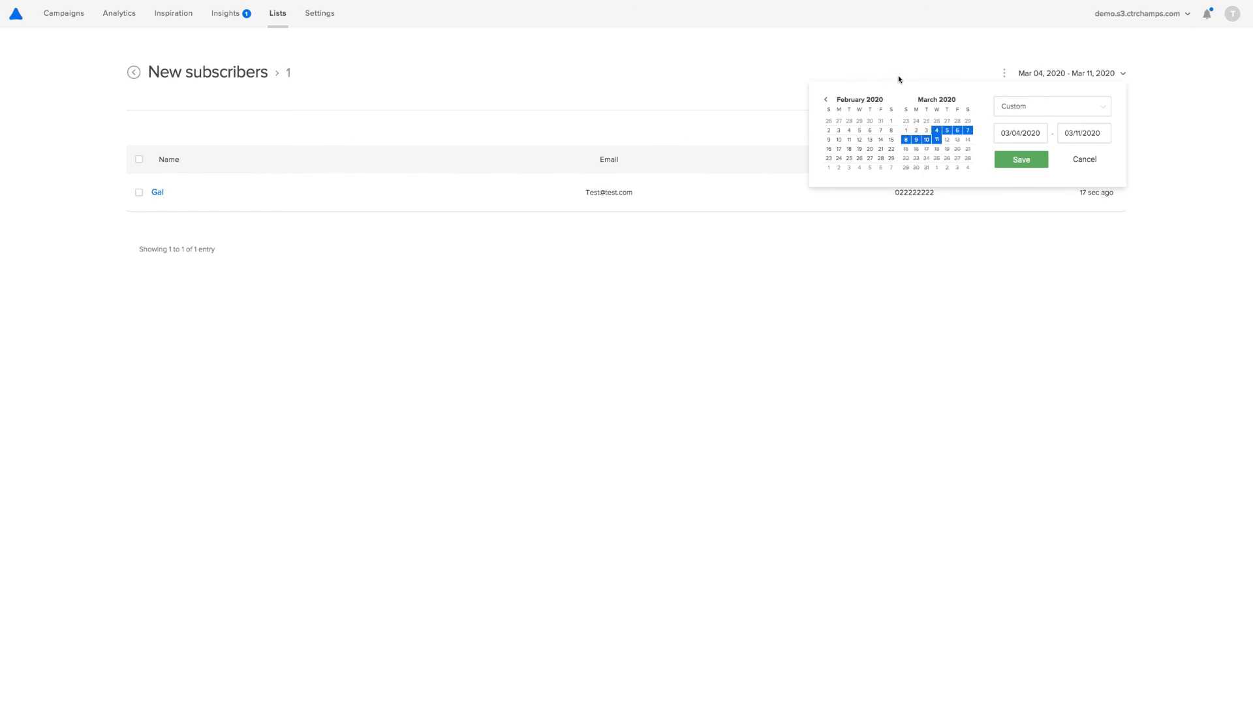
left_click(1018, 76)
Export the New subscribers list in txt format.
left_click(1004, 73)
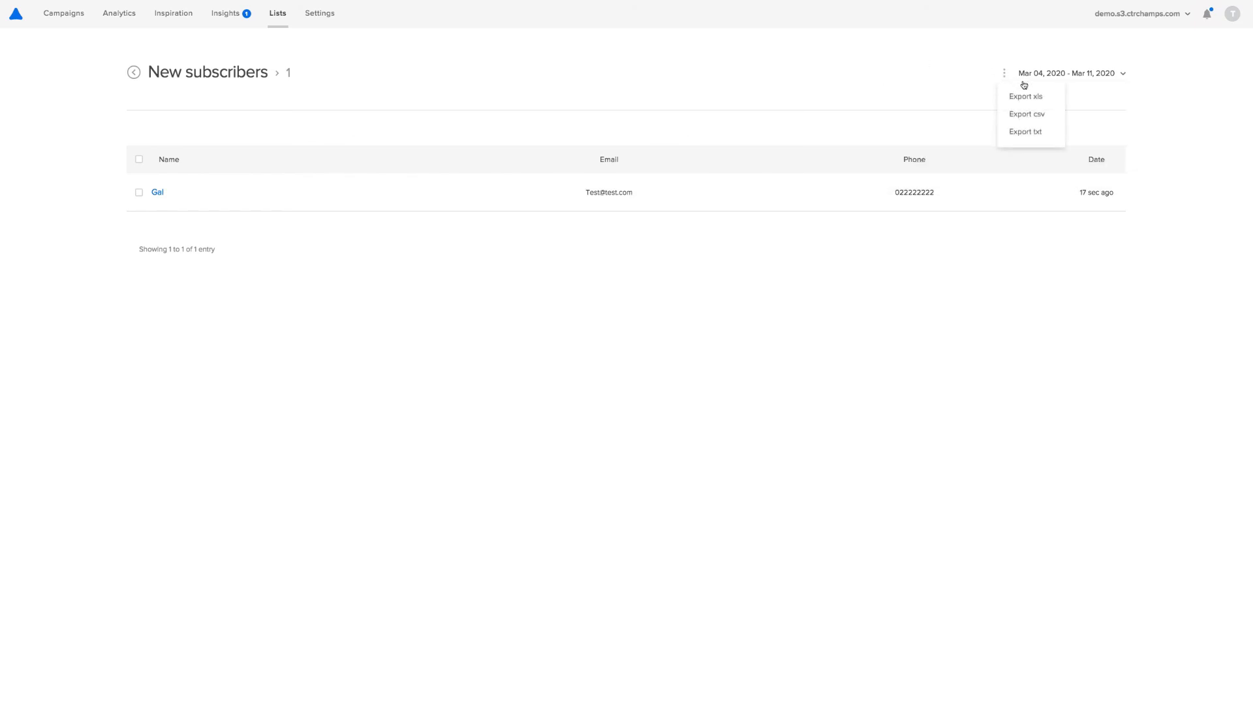
left_click(1029, 133)
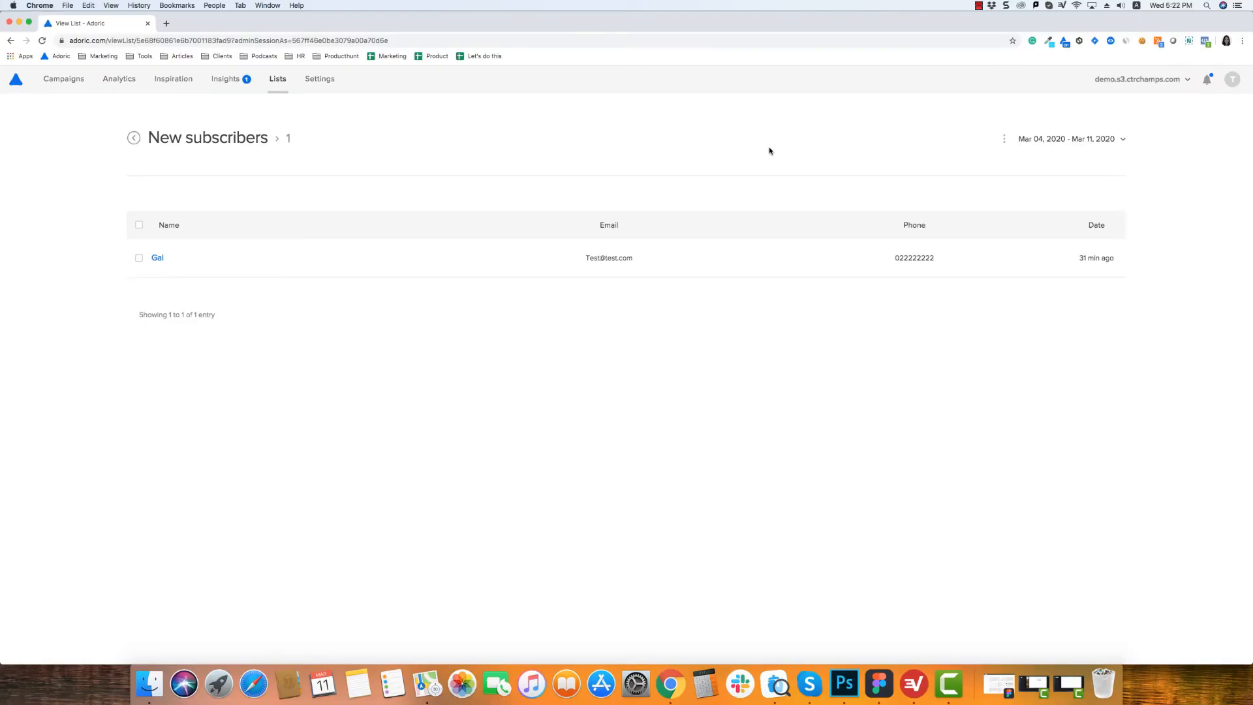